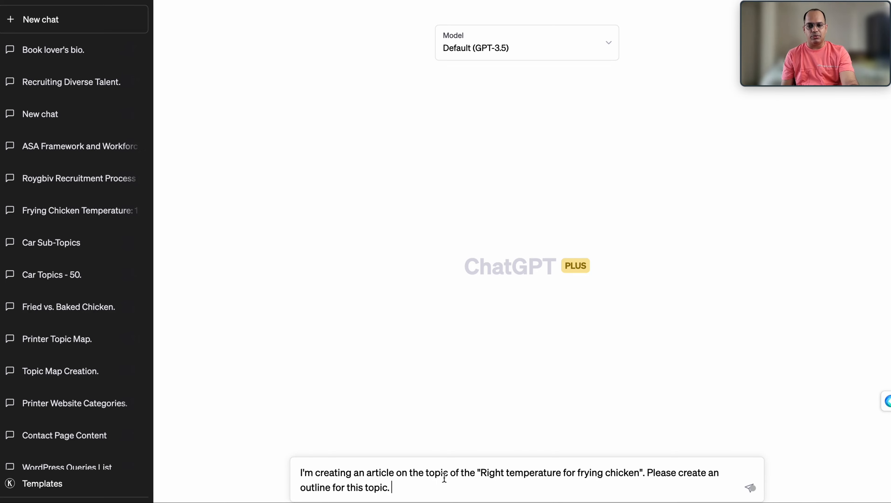
Step: Submit the request for an outline of an article on the "Right temperature for frying chicken"
key(Return)
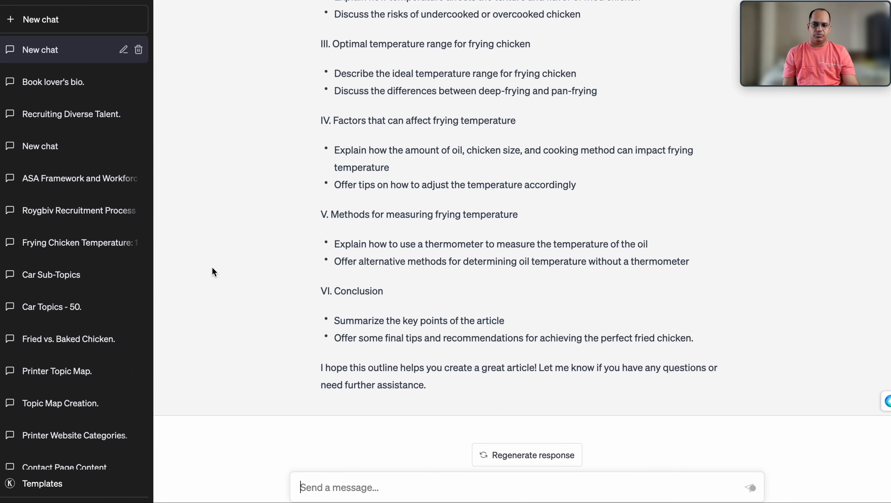
Step: Read through the generated article outline from the introduction to the conclusion
scroll(212, 267, up, 5)
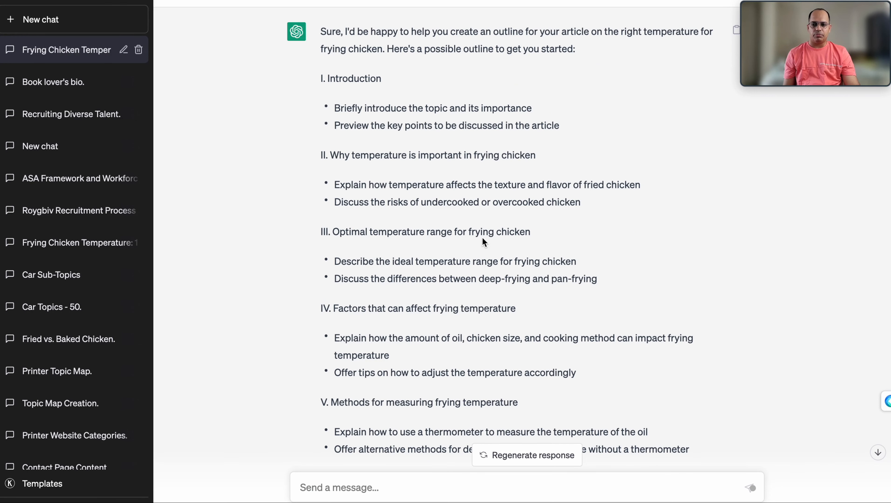
scroll(422, 297, down, 1)
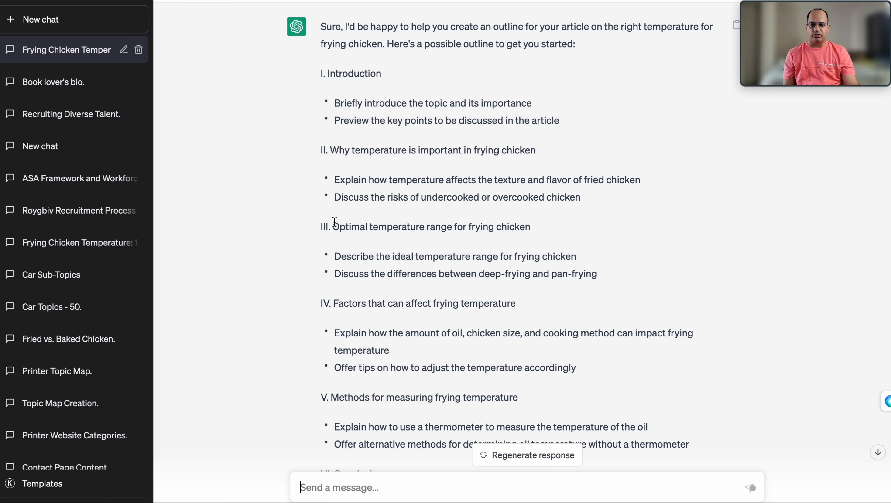
scroll(366, 233, down, 2)
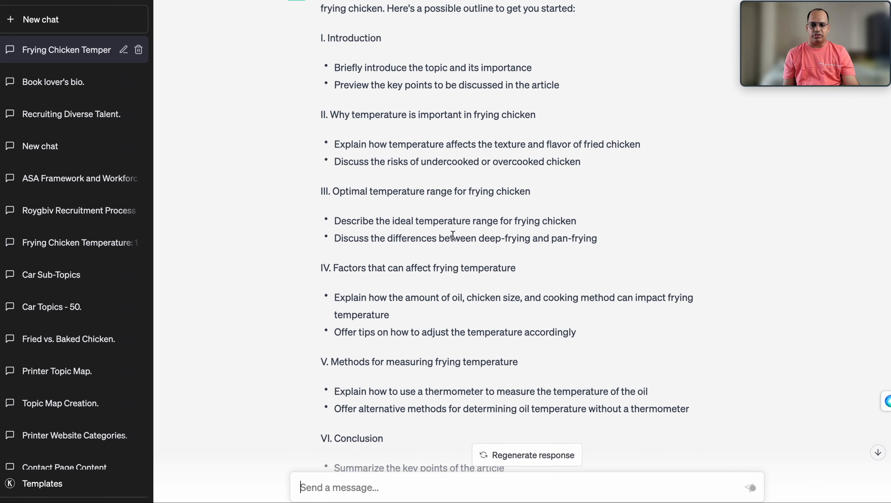
scroll(354, 271, down, 3)
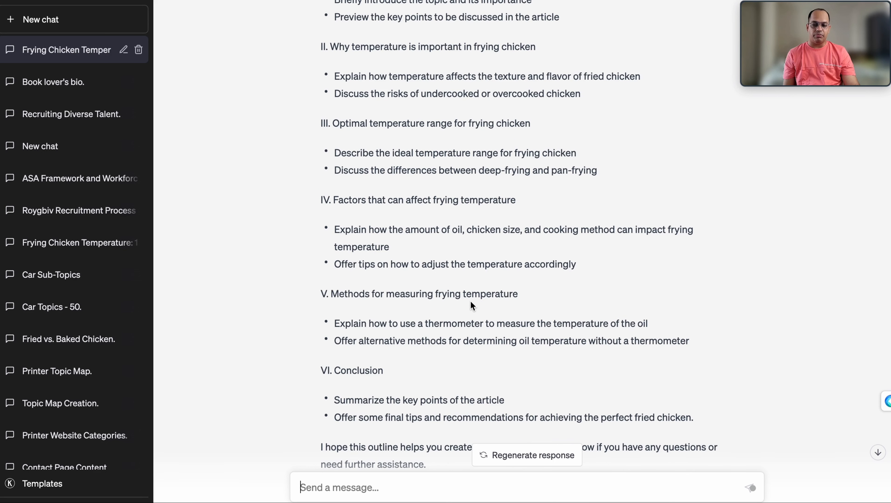
scroll(472, 303, down, 1)
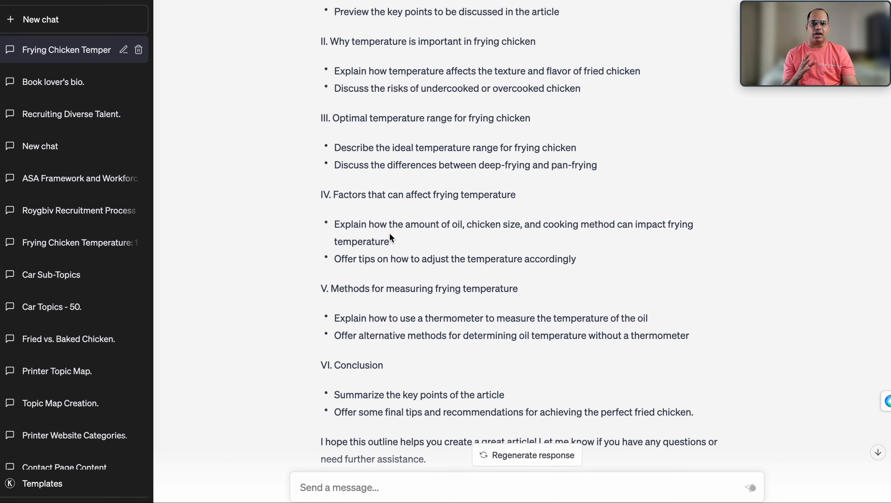
scroll(390, 226, up, 1)
scroll(390, 226, up, 3)
scroll(366, 138, up, 1)
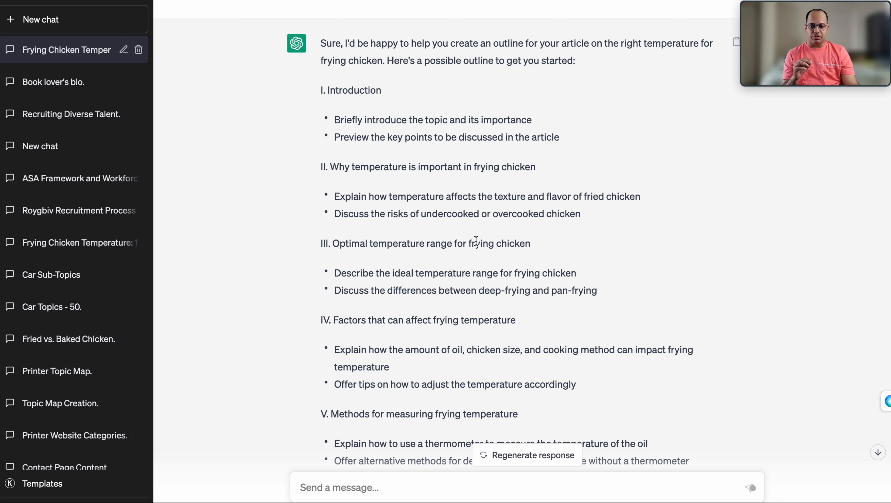
scroll(476, 242, down, 3)
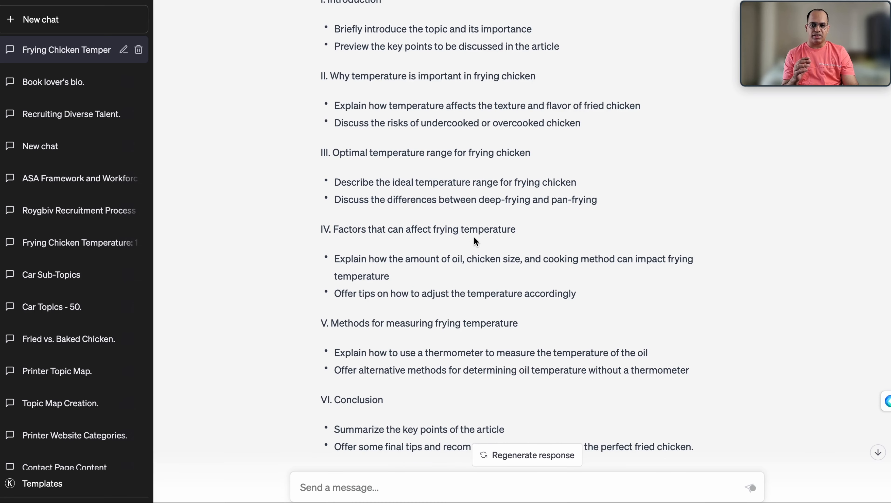
scroll(474, 237, down, 3)
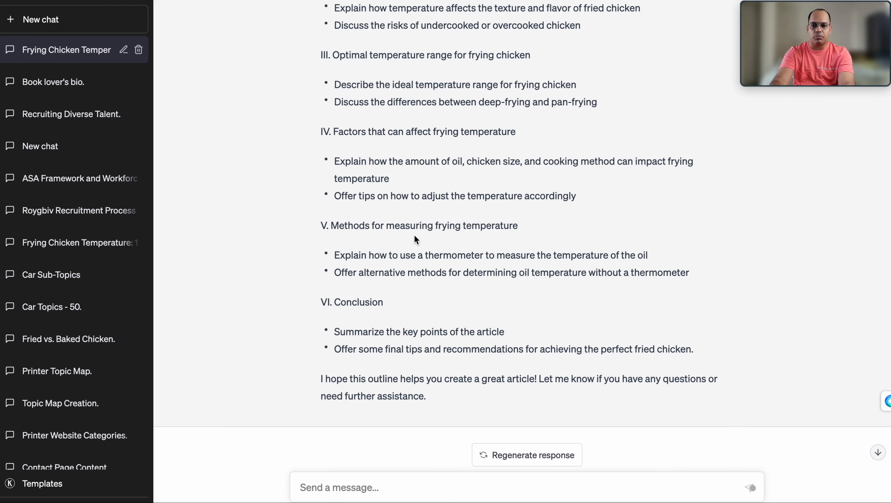
Step: Ask "are there any other sub-topics that we can cover in this outline?"
text(are there any other sub-topics that we can cover)
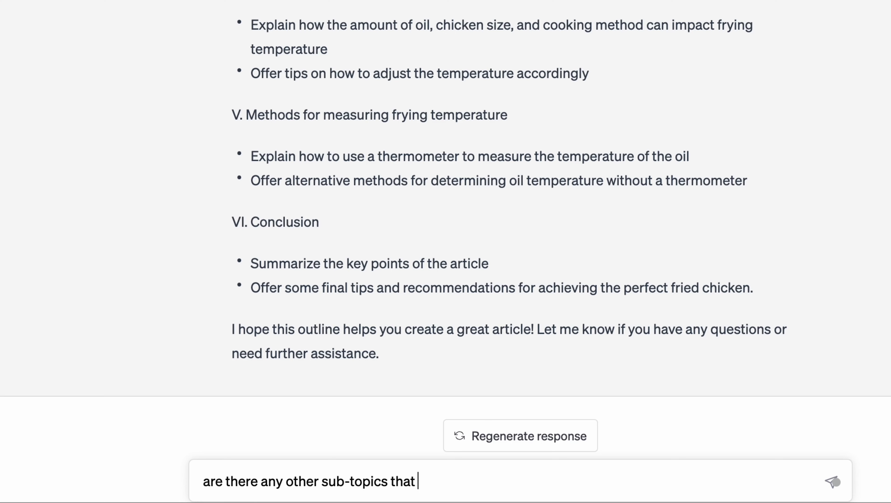
text( in this outline?)
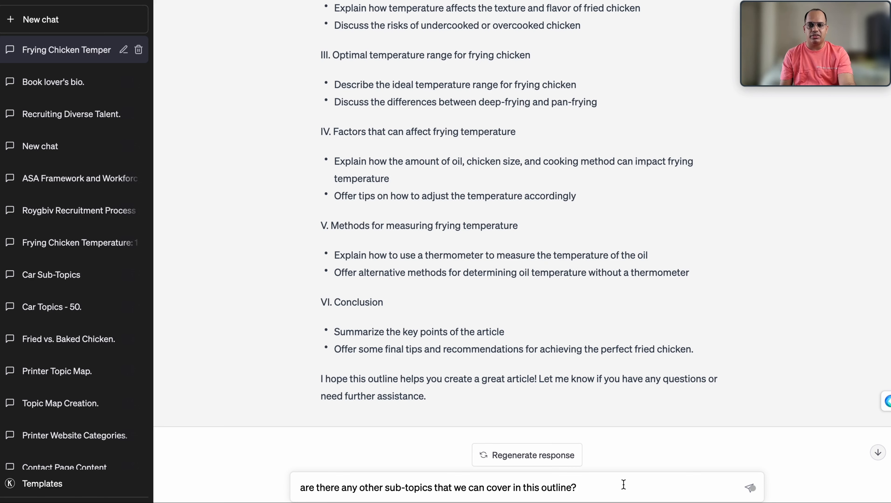
key(Return)
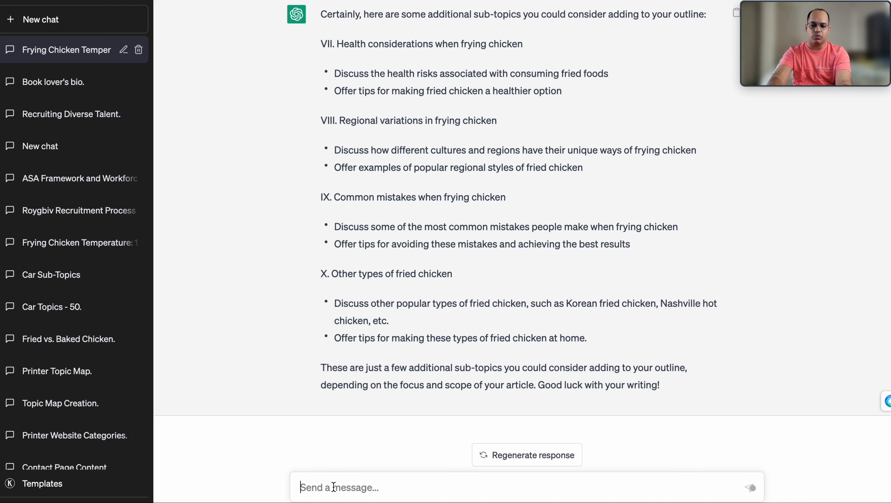
Step: Ask again with "are there any other sub topics that we can consider for this article"
text(are there any other sub topics that we can consife)
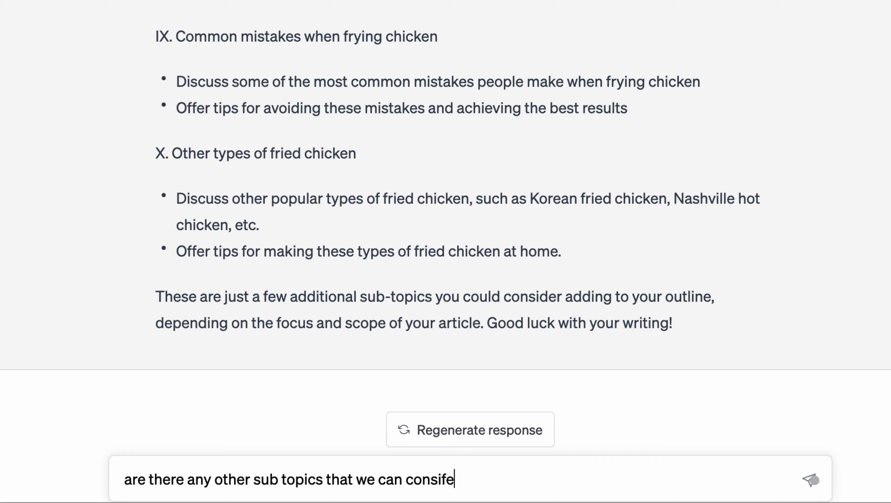
key(BackSpace)
key(BackSpace)
text(der for this article)
key(Return)
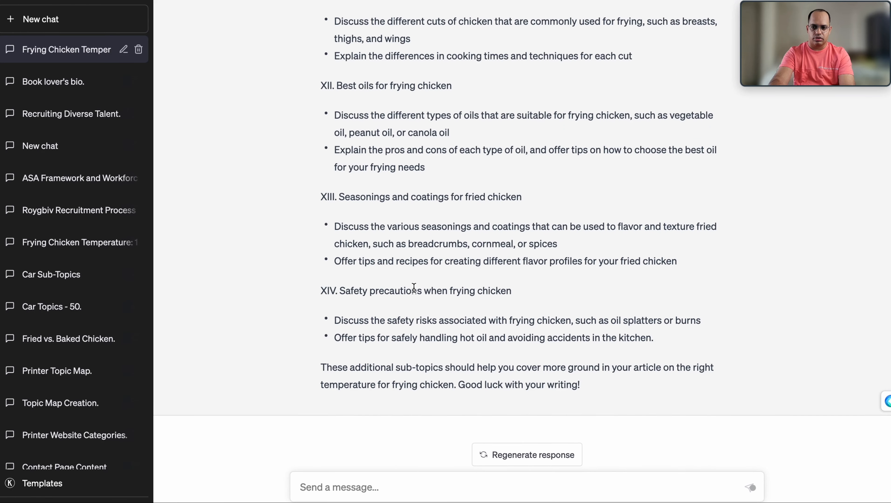
Step: Paste content from the suggested sub-topics into the Google Docs article and select the heading "Why temperature is important in frying chicken"
scroll(353, 144, up, 3)
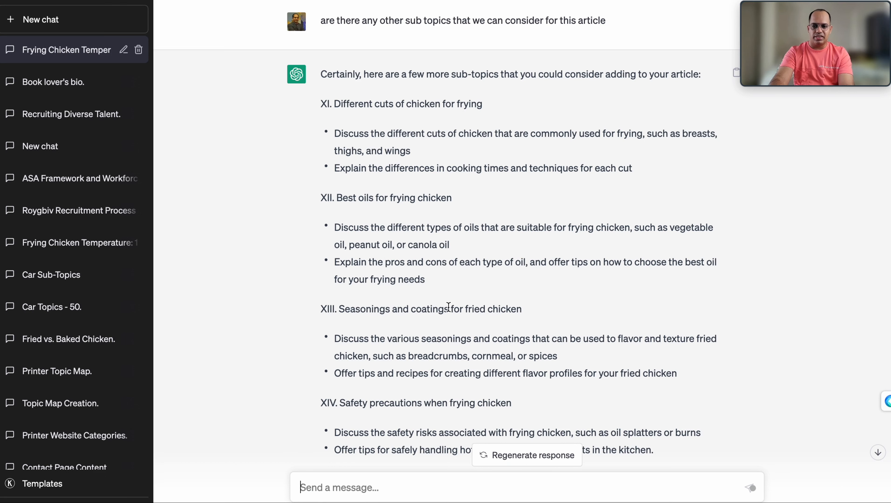
scroll(448, 305, down, 3)
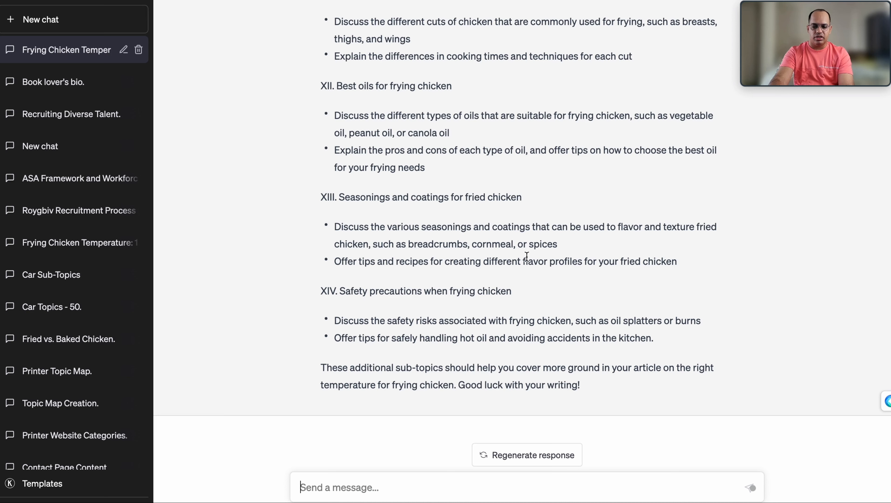
scroll(526, 260, up, 3)
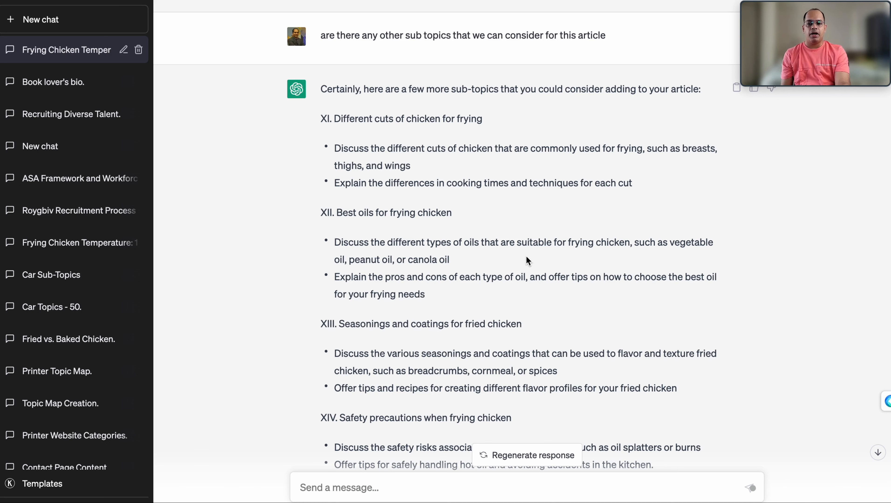
scroll(526, 256, up, 15)
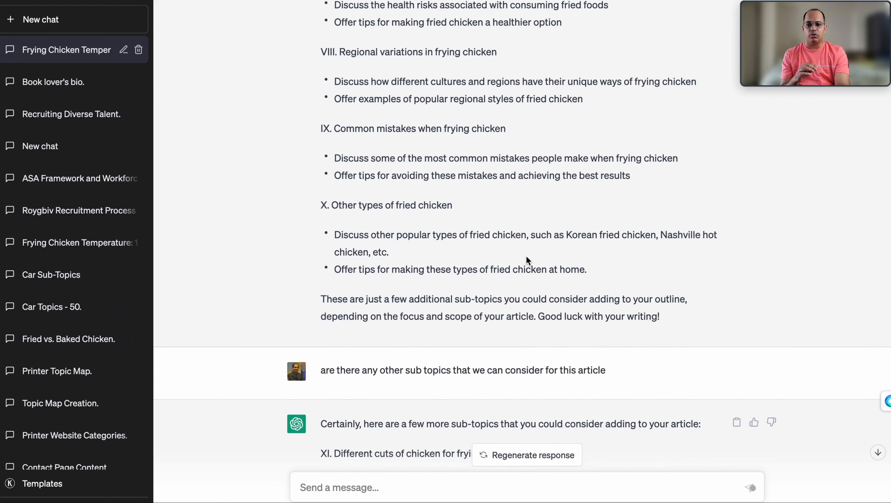
scroll(527, 256, up, 7)
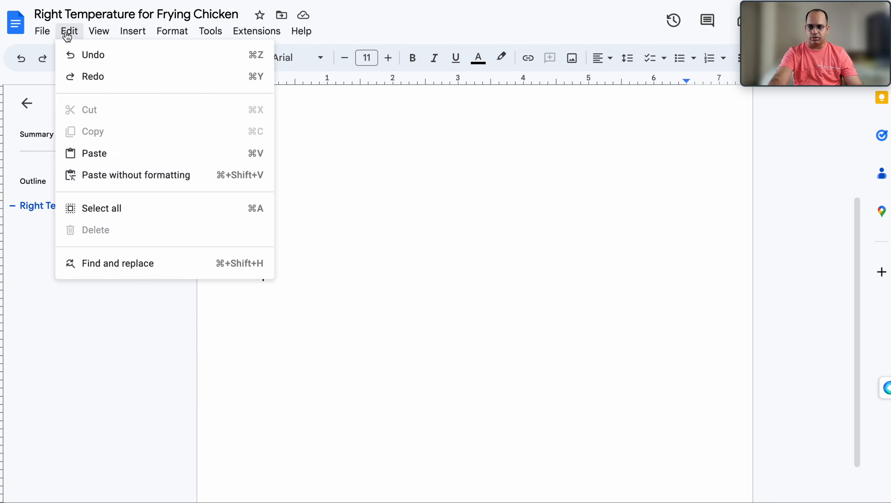
click(93, 151)
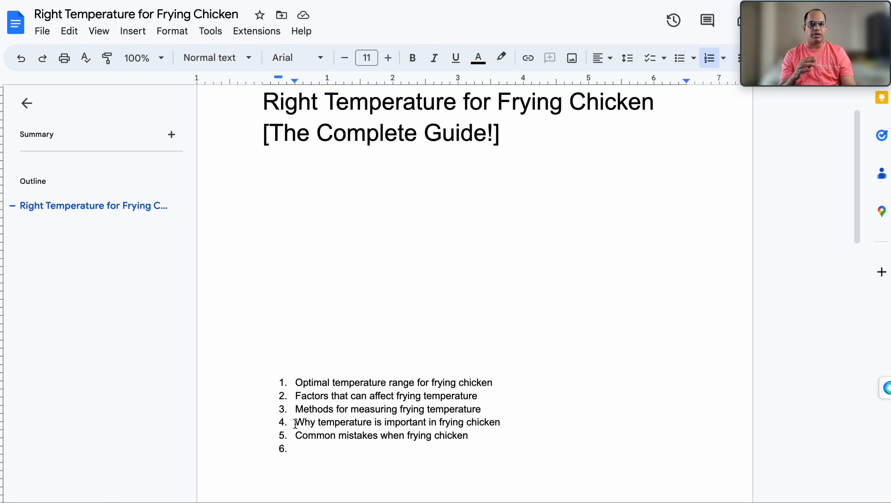
drag(296, 423, 501, 420)
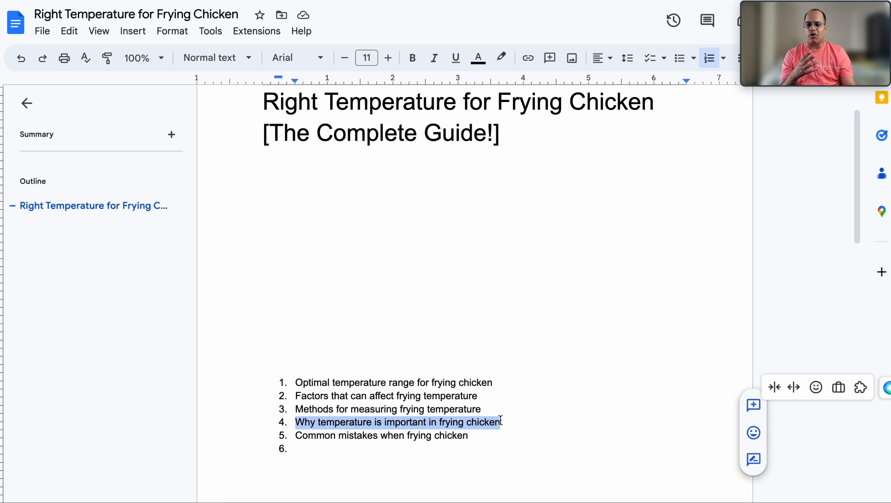
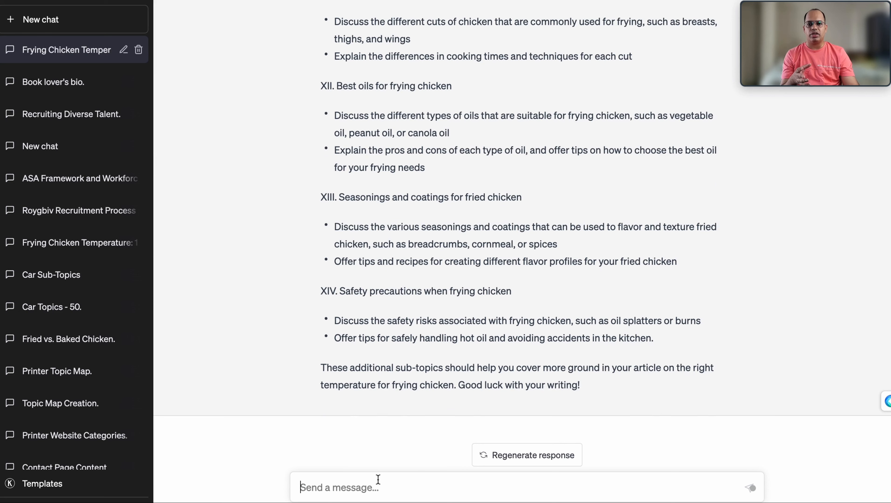
Step: Switch to ChatGPT and request: Create a short introduction for the article on "Right temperature for frying chicken"
text(Create a short introduction for this article)
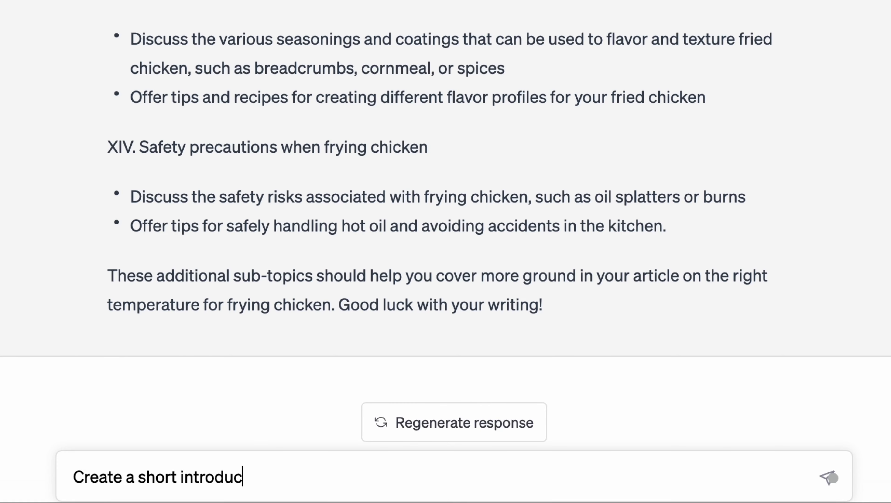
key(Left)
key(Left)
key(Left)
key(Left)
key(Left)
key(Left)
key(Left)
key(Left)
key(BackSpace)
key(BackSpace)
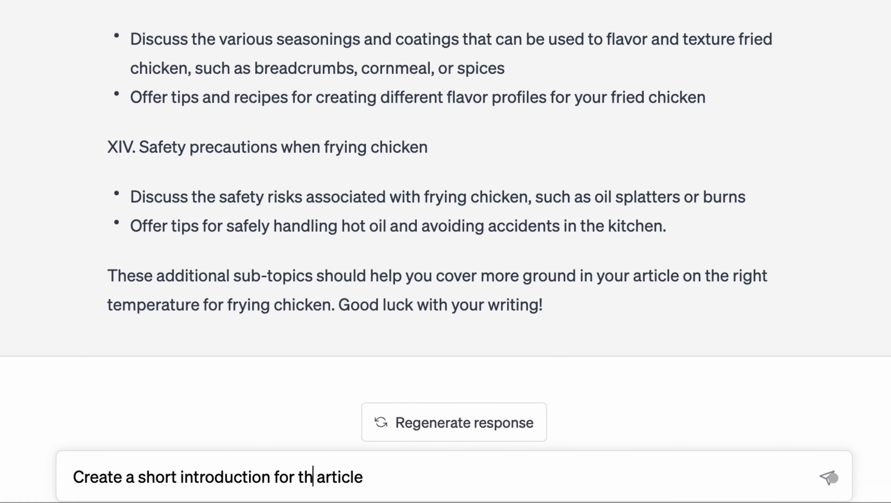
text(e)
key(End)
text(on "Right temperature for frying chicken")
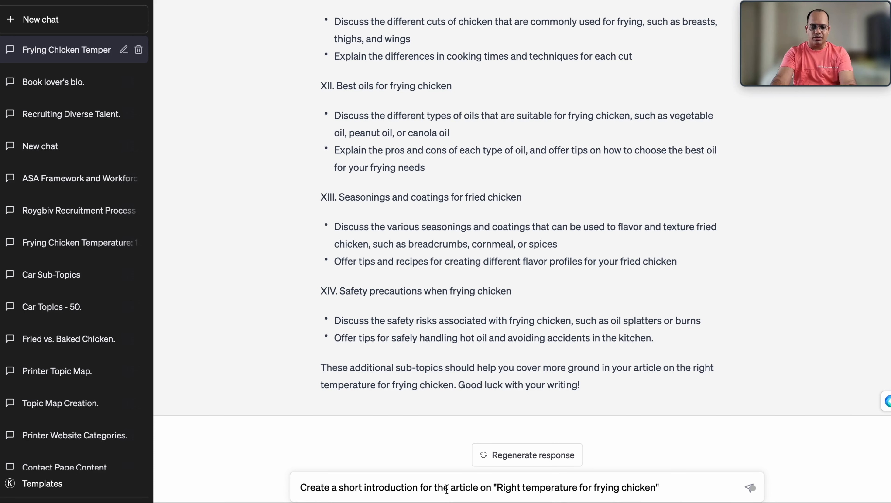
key(Return)
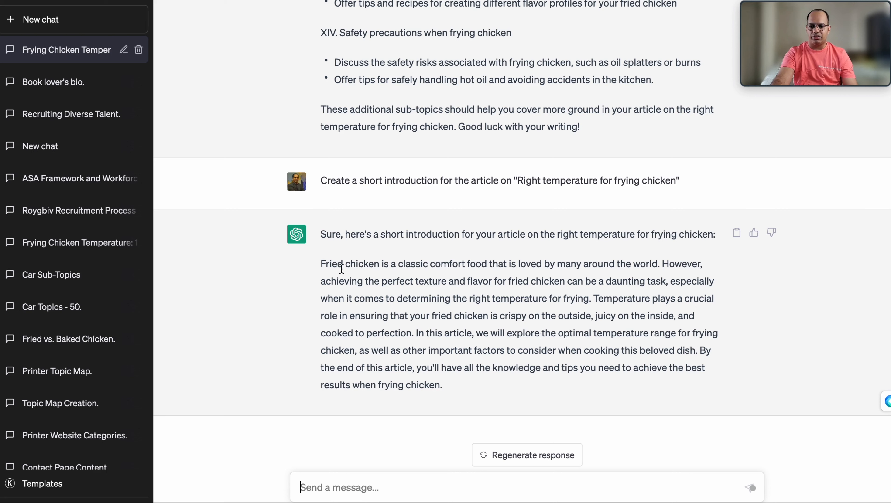
Step: Copy the generated introduction paragraph and paste it below the title of the Google Docs article
drag(325, 265, 450, 385)
key(ctrl+c)
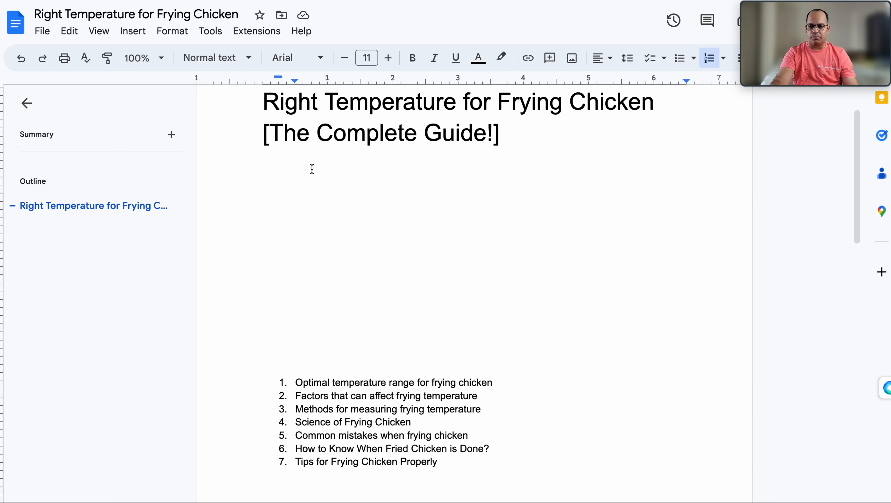
click(312, 169)
key(ctrl+v)
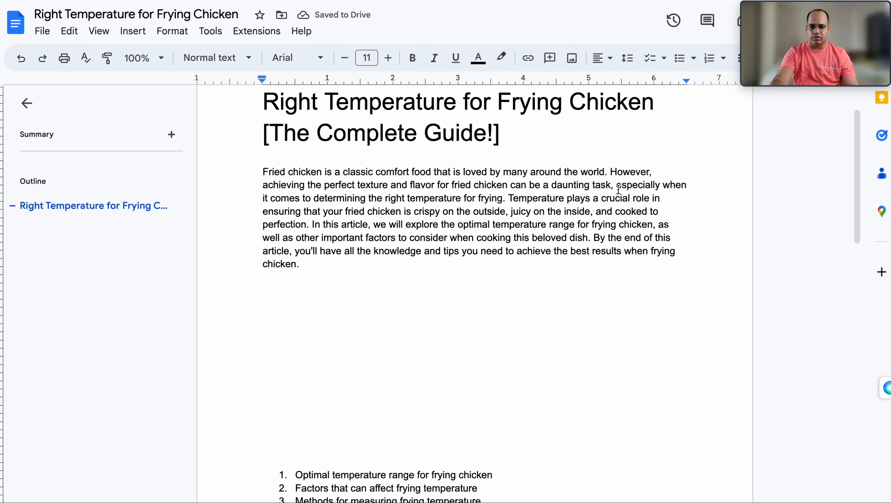
Step: Split the introduction before "Temperature plays a crucial role", leaving blank lines between the two paragraphs
click(508, 198)
key(Return)
key(Return)
key(Return)
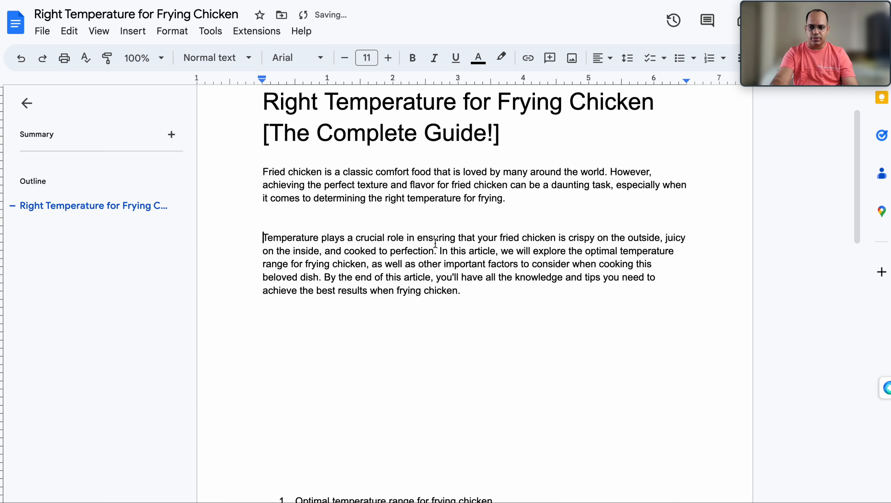
Step: Move the sentence starting "Temperature plays a crucial role" to below the "In this article" paragraph
shift+click(438, 251)
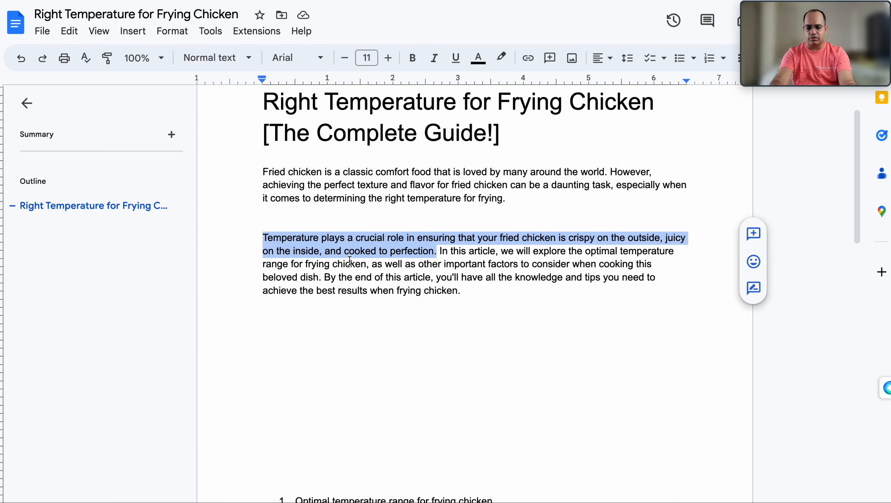
key(ctrl+x)
click(289, 317)
key(ctrl+v)
Step: Add two more blank lines between the opening paragraph and the "In this article" paragraph
click(276, 217)
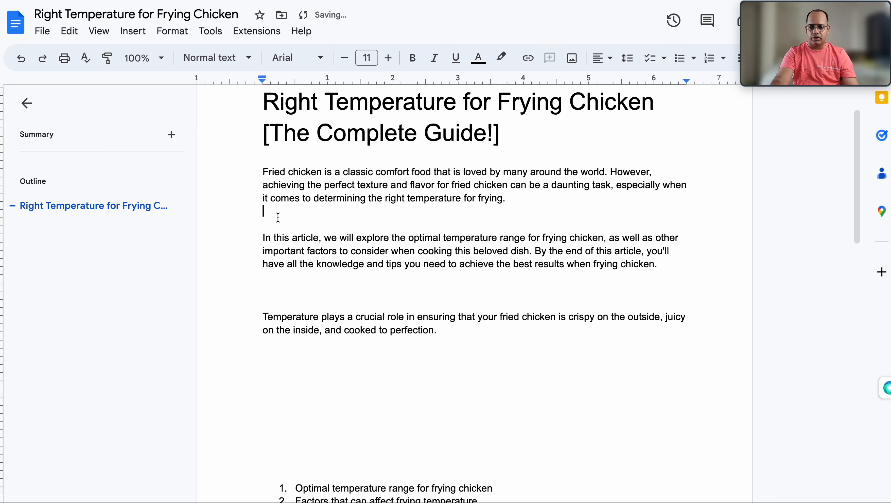
key(Return)
key(Return)
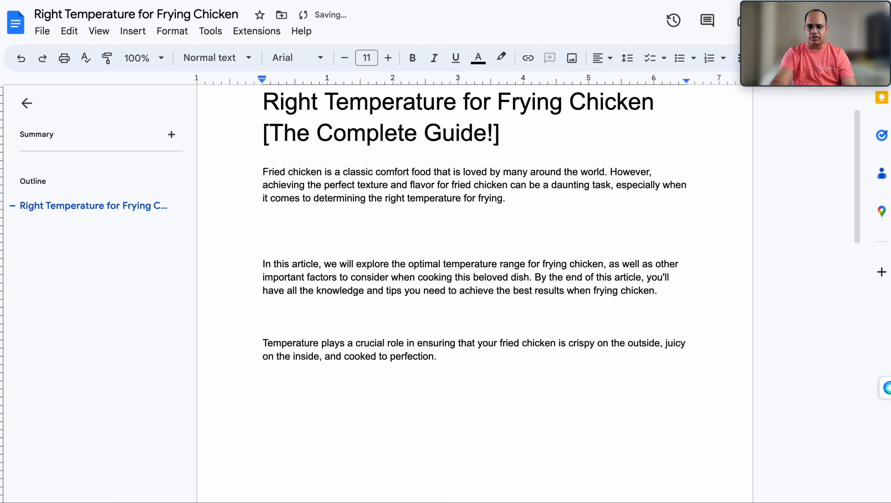
click(271, 225)
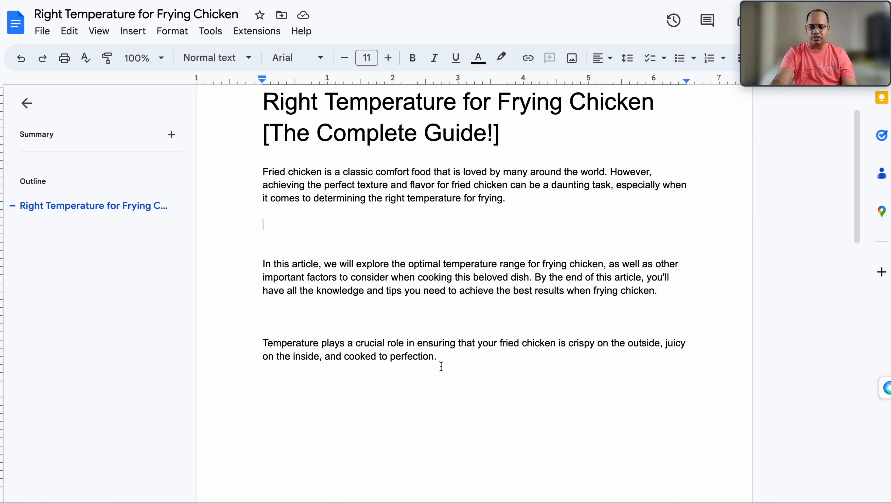
Step: Delete the separate sentence starting "Temperature plays a crucial role" below the introduction
drag(441, 367, 242, 338)
key(BackSpace)
key(Up)
key(Up)
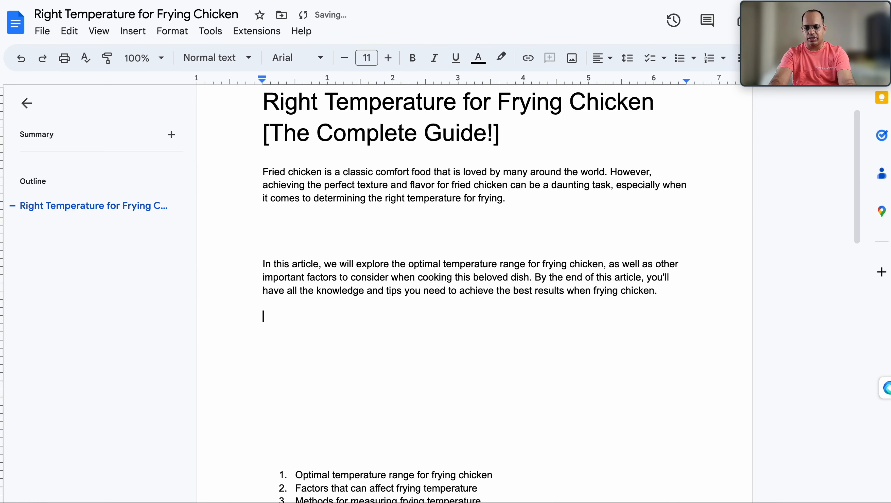
Step: Add the line "So, let's get started!" below the "In this article" paragraph, with a blank line after it
key(BackSpace)
key(Return)
text(So)
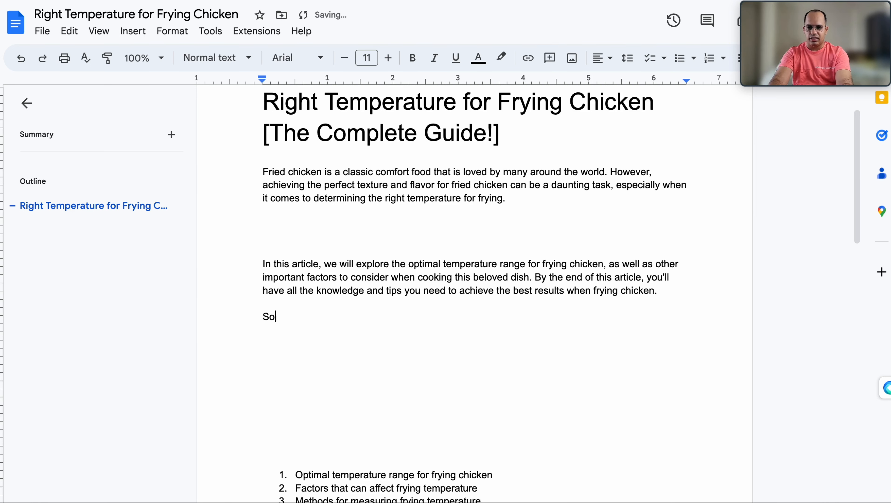
text(, let's get started!)
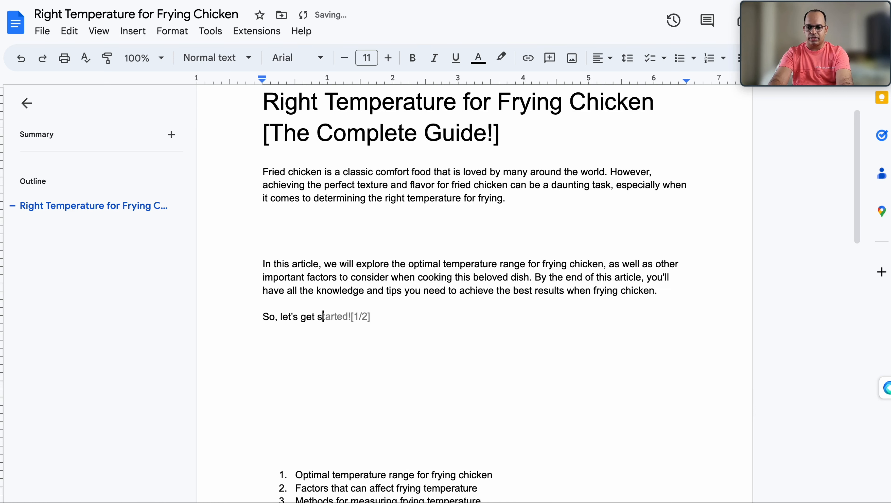
key(Return)
key(Return)
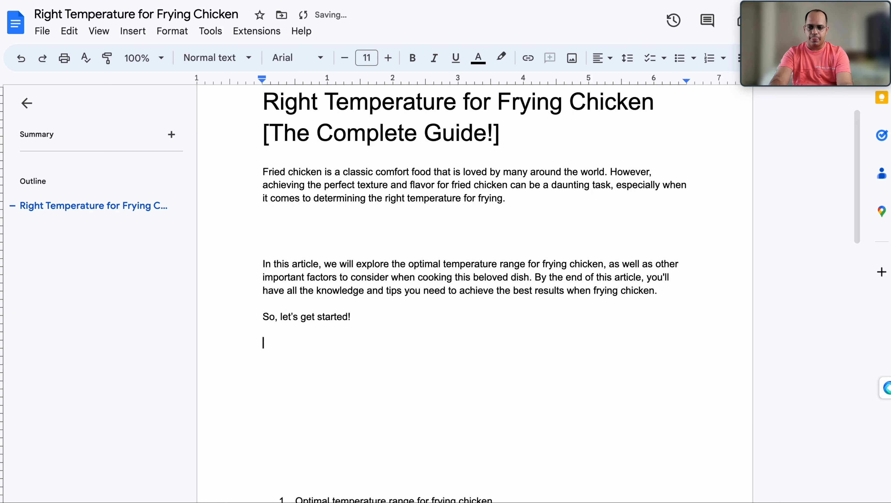
Step: Copy "Optimal temperature range for frying chicken" from the outline list to below the introduction and format it as an unnumbered Heading 2
scroll(231, 324, down, 3)
drag(494, 404, 297, 402)
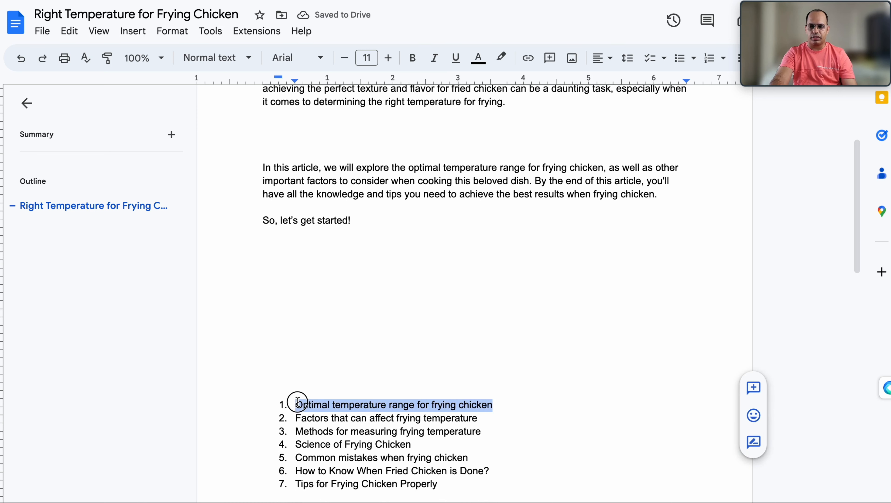
click(282, 250)
key(ctrl+v)
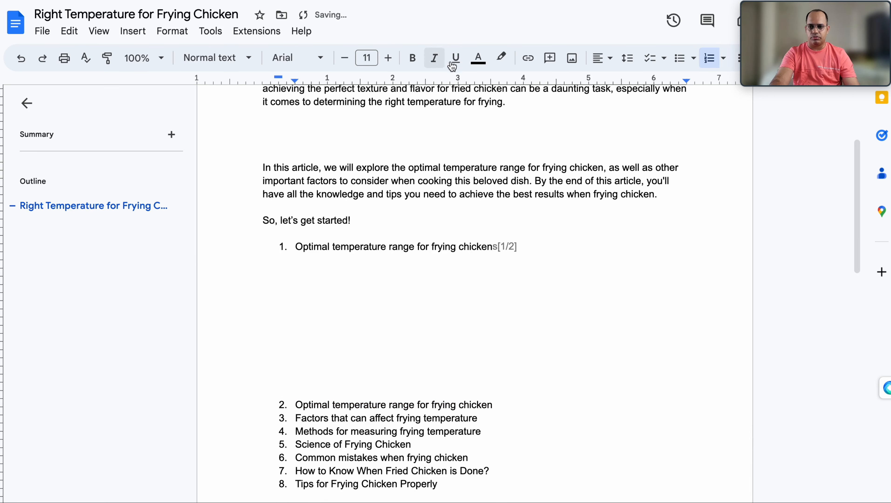
click(709, 58)
click(214, 58)
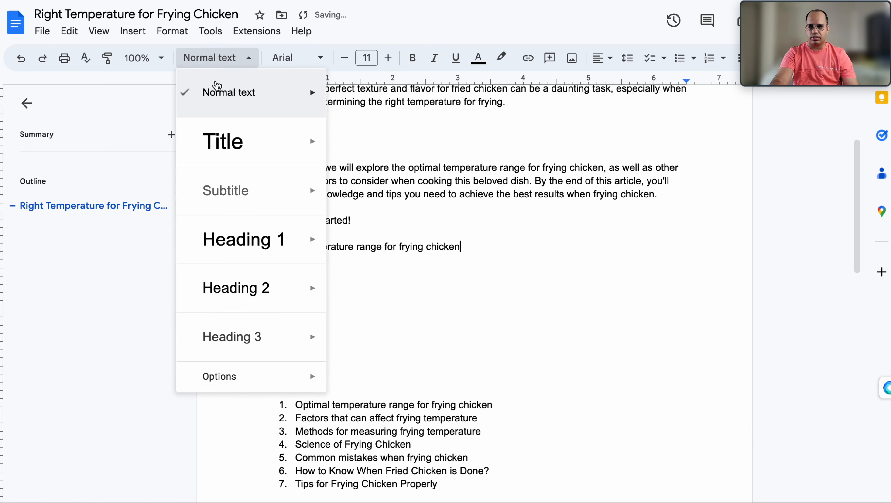
mouse_move(241, 260)
click(242, 282)
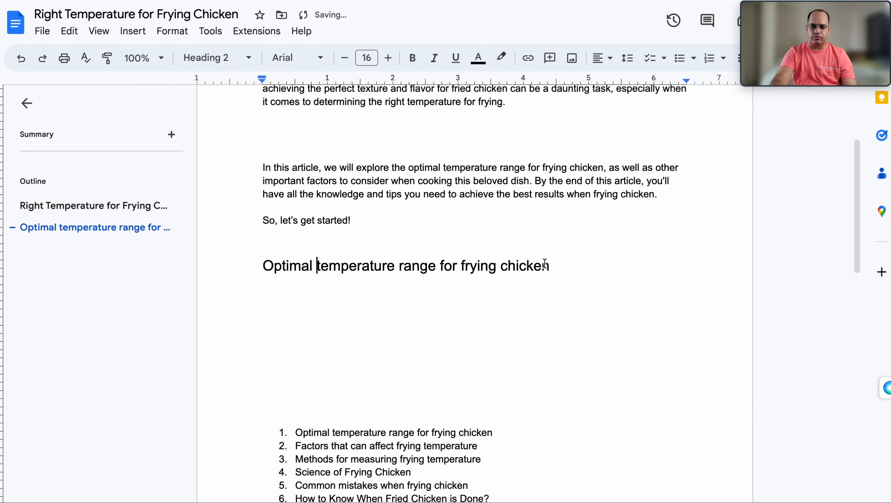
click(555, 267)
Step: Switch to ChatGPT and send the prompt expand on "Optimal temperature range for frying chicken"
key(ctrl+Tab)
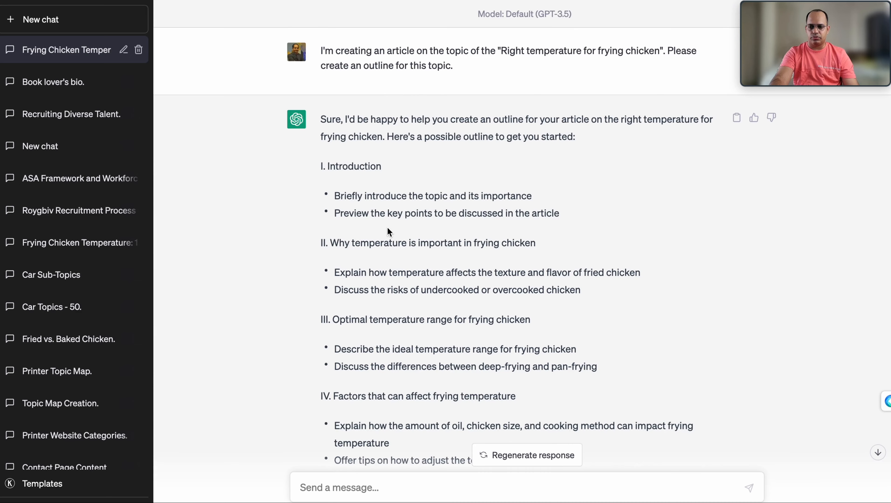
scroll(387, 227, down, 3)
drag(334, 213, 542, 221)
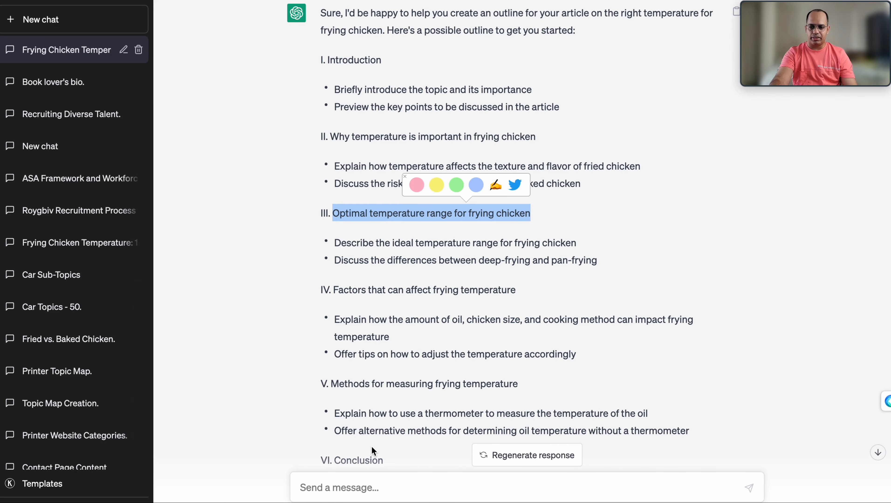
click(360, 492)
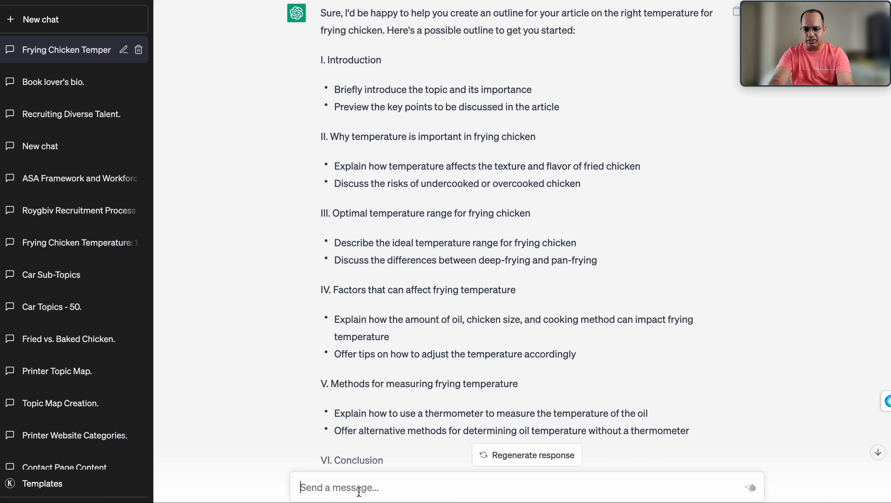
text(expand on ")
key(ctrl+v)
text(")
key(Return)
scroll(269, 262, up, 2)
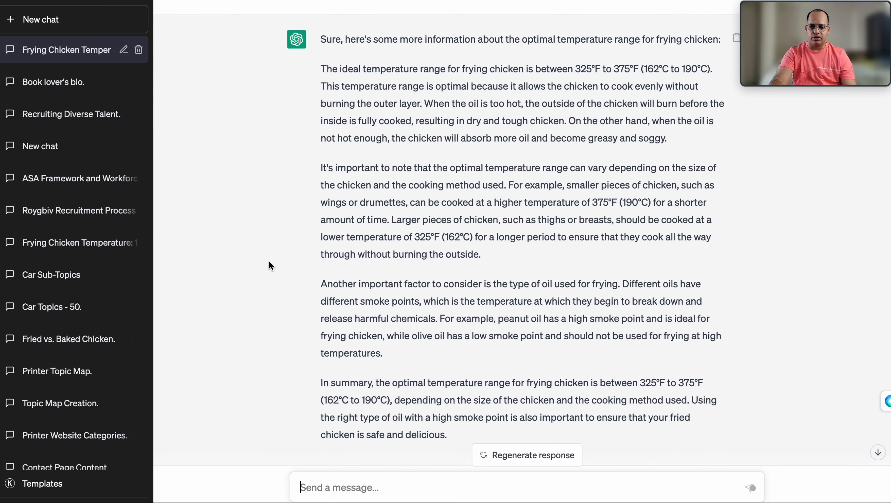
Step: Copy ChatGPT's paragraphs on the ideal temperature range into the Google Docs article, below the "Optimal temperature range for frying chicken" heading
mouse_move(377, 264)
mouse_down()
mouse_move(449, 394)
mouse_move(442, 450)
mouse_move(446, 437)
mouse_up()
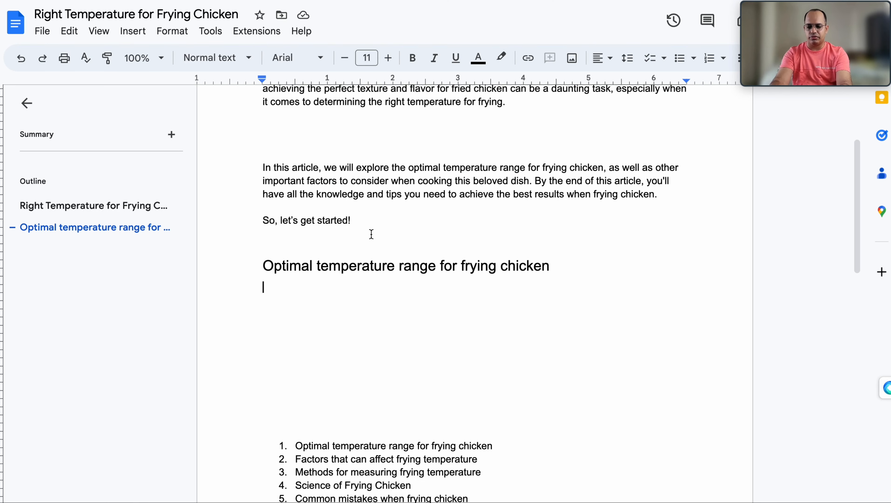
key(ctrl+v)
scroll(423, 212, up, 5)
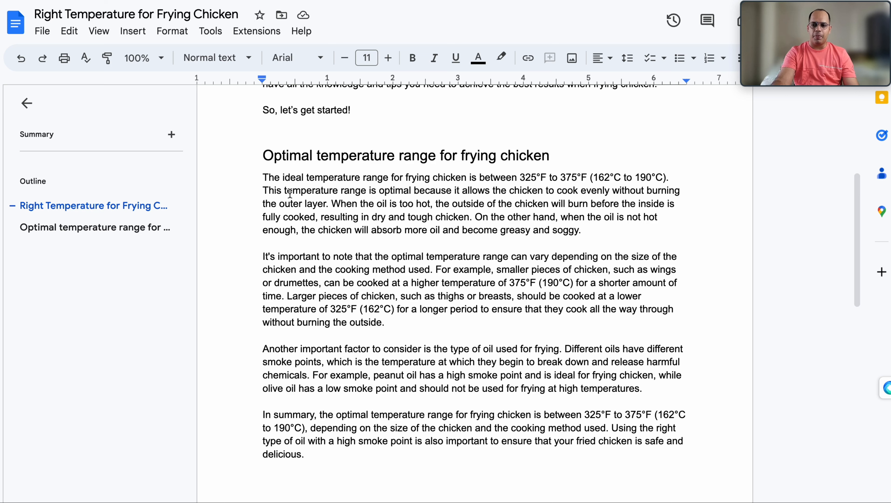
Step: Bold the section's first two sentences and delete the rest of that paragraph, starting "When the oil is too hot"
drag(266, 180, 670, 176)
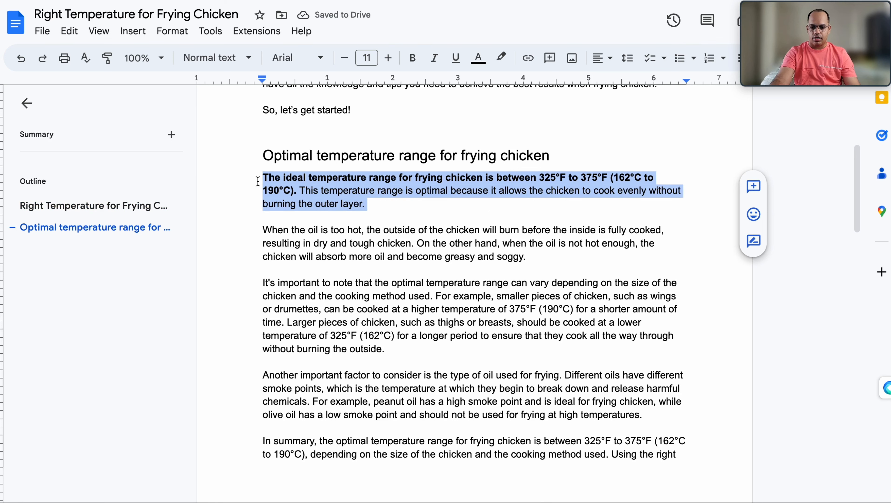
key(ctrl+b)
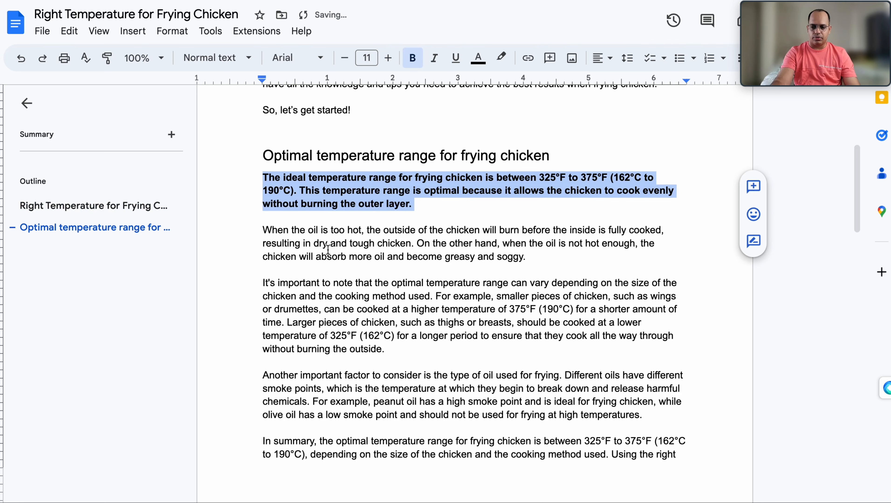
click(313, 293)
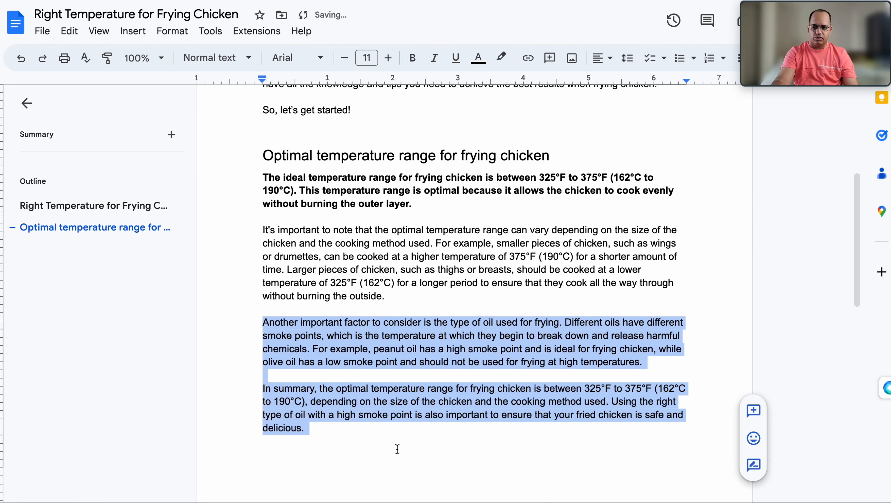
Step: Delete the "In summary" paragraph at the end of the optimal temperature section
double_click(376, 439)
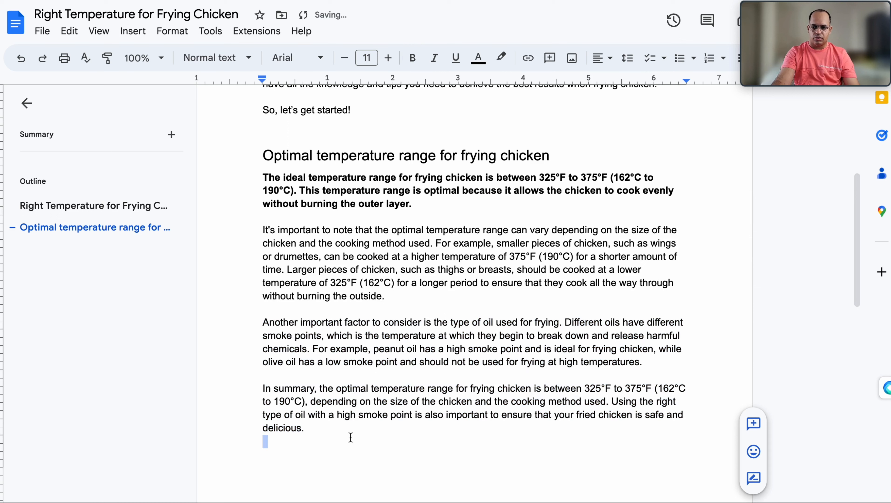
drag(265, 323, 564, 320)
scroll(504, 328, down, 8)
scroll(500, 325, down, 3)
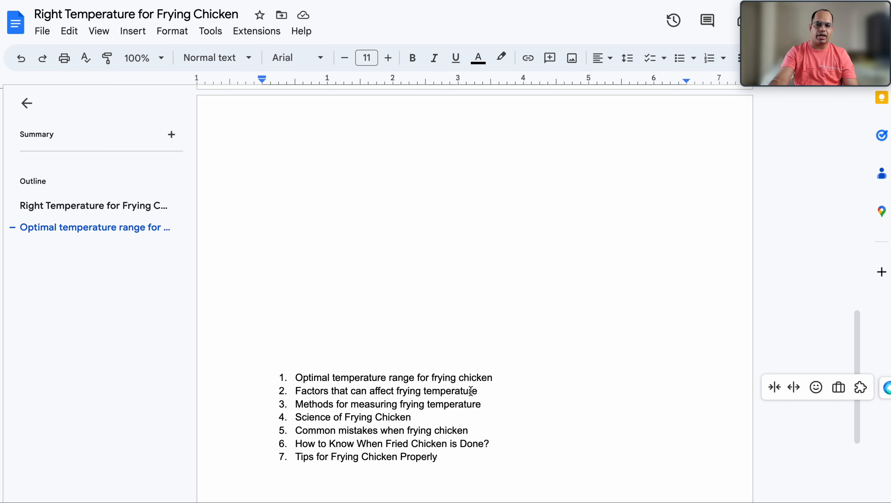
scroll(443, 341, up, 10)
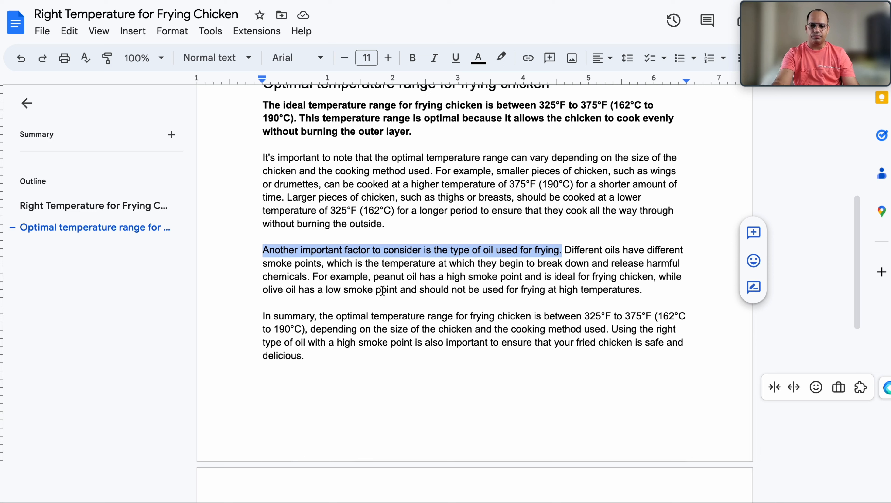
drag(321, 356, 262, 316)
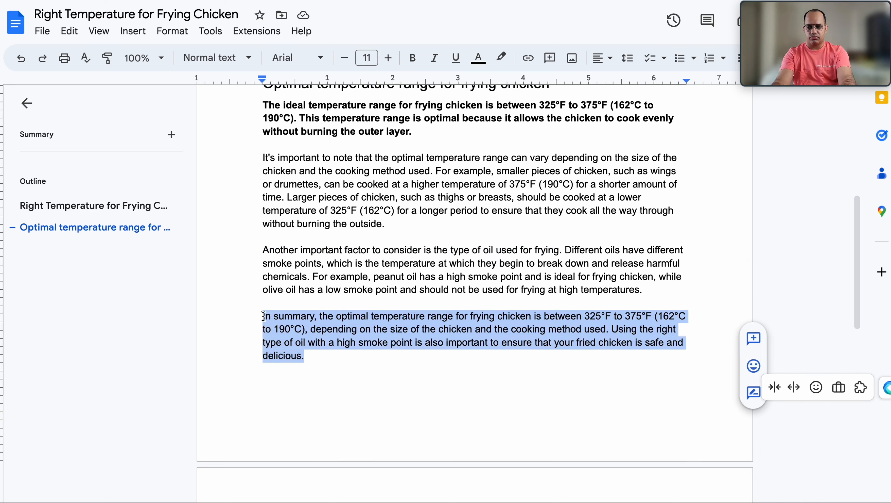
key(BackSpace)
Step: Move the "Another important factor" paragraph about oil type further down, leaving blank space below the optimal temperature section
drag(263, 251, 642, 292)
key(BackSpace)
click(256, 350)
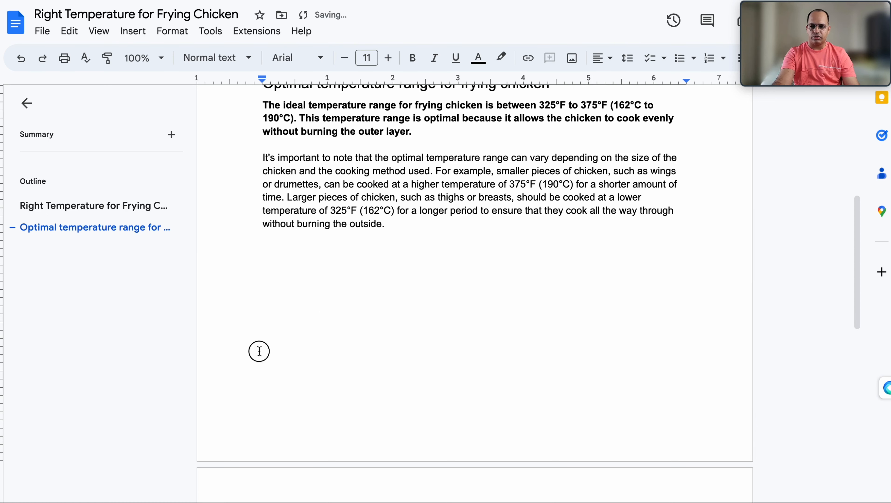
key(ctrl+v)
scroll(282, 268, up, 2)
Step: Copy "Factors that can affect frying temperature" from the outline list to below the optimal temperature section
click(284, 253)
scroll(316, 312, down, 15)
scroll(314, 311, up, 10)
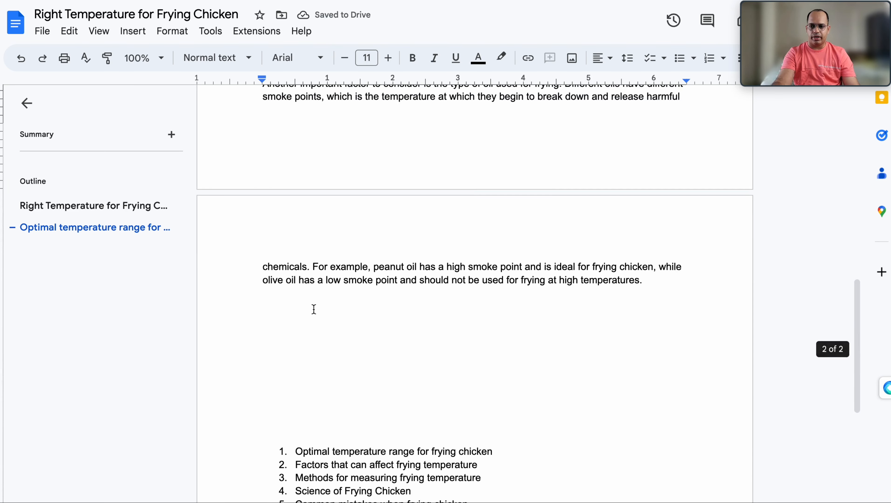
drag(477, 150, 292, 151)
key(ctrl+c)
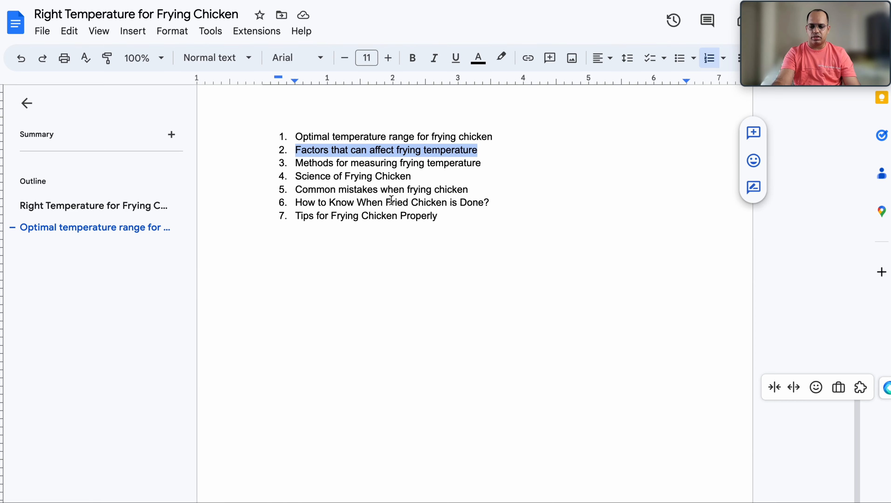
scroll(353, 193, up, 10)
scroll(352, 193, up, 3)
click(299, 165)
key(ctrl+v)
Step: Remove the numbering from the "Factors that can affect frying temperature" line, format it as Heading 2, and copy its text
click(704, 64)
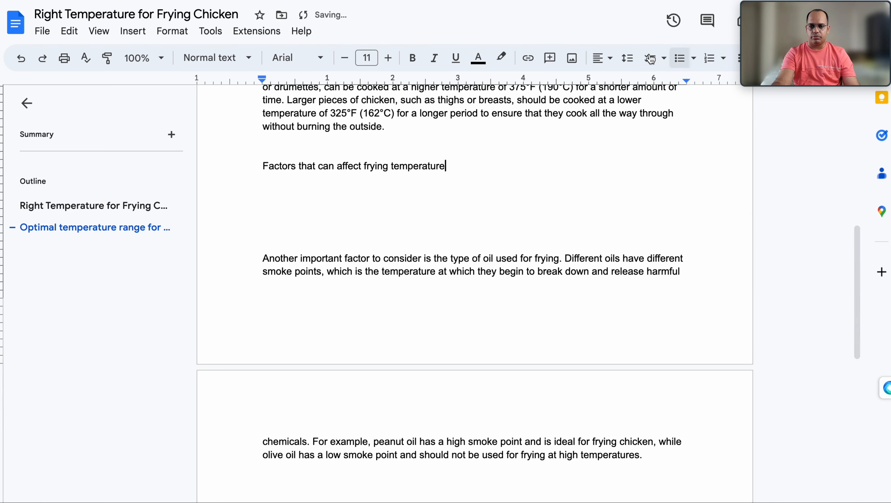
click(212, 57)
click(268, 286)
drag(261, 187, 529, 195)
key(super+c)
Step: Split the "It's important to note" paragraph before "Larger pieces of chicken", leaving a blank line between the two parts
click(312, 144)
scroll(313, 149, up, 6)
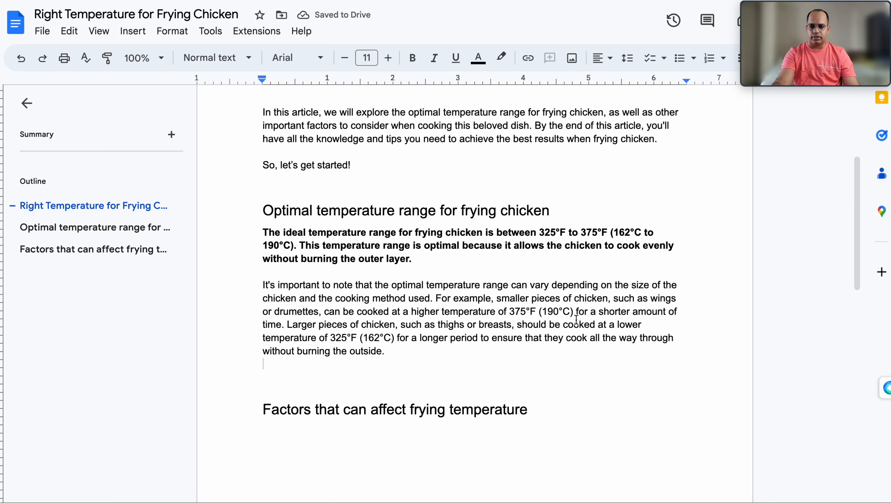
click(287, 325)
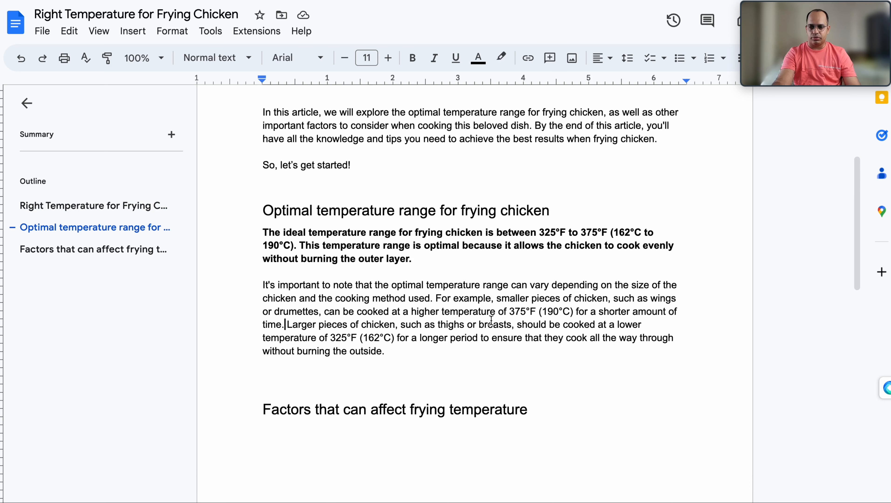
key(Return)
key(Return)
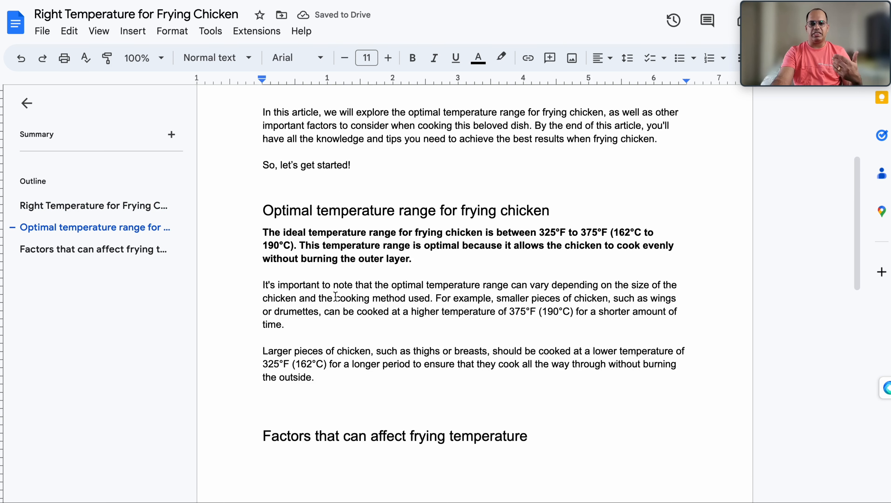
Step: Switch to ChatGPT and send the prompt expand on "Factors that can affect frying temperature"
scroll(336, 297, down, 3)
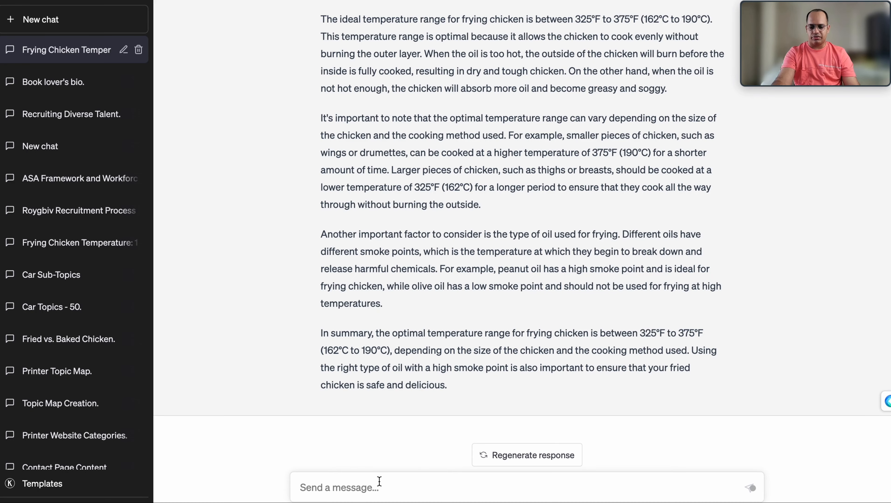
text(expand on)
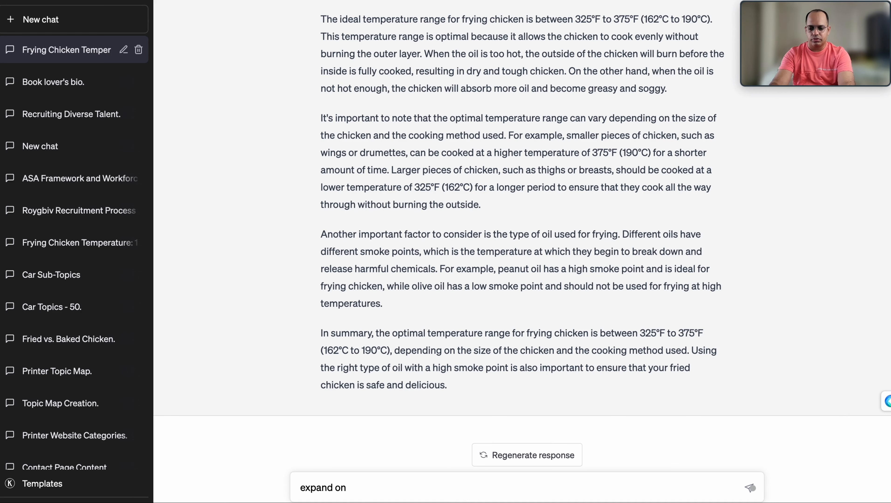
key(BackSpace)
text(")
key(super+v)
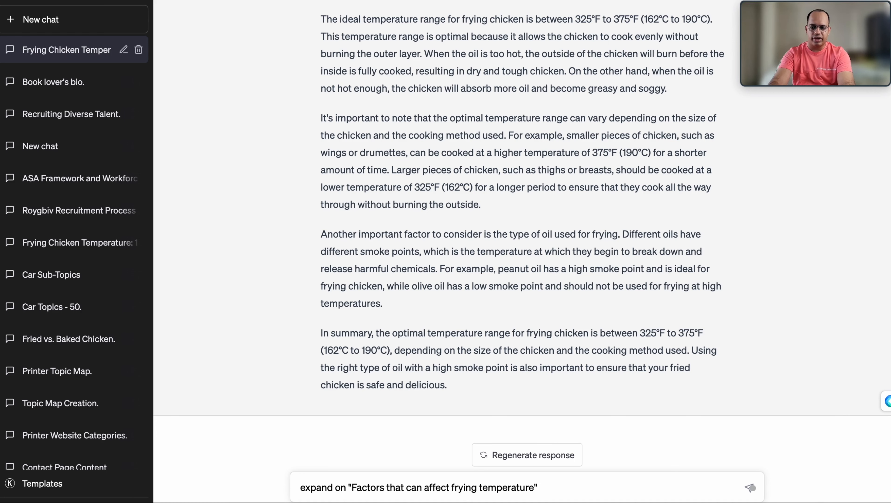
key(Return)
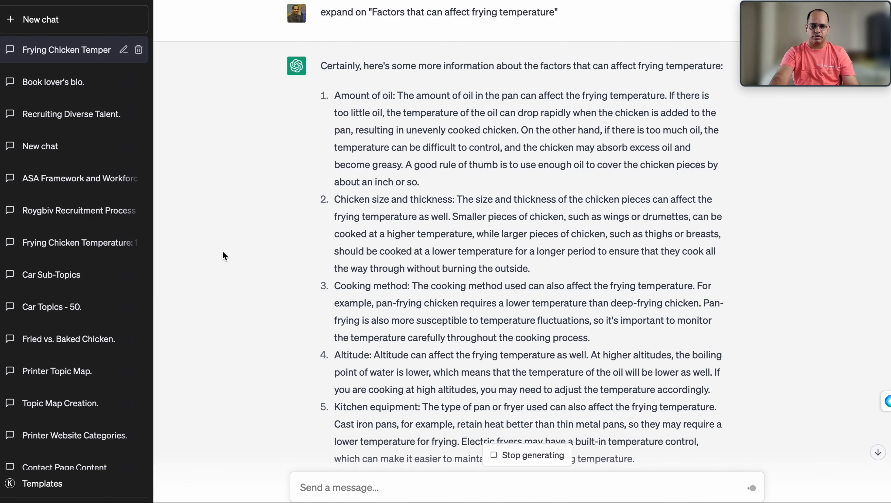
Step: Copy ChatGPT's five factors, from "Amount of oil" to "Kitchen equipment", into the article below the "Factors that can affect frying temperature" heading
scroll(319, 184, up, 3)
drag(335, 71, 670, 428)
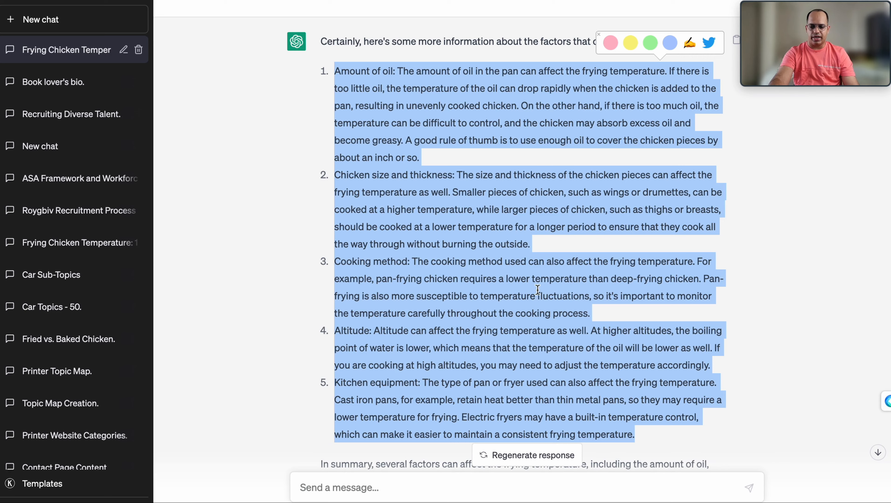
click(307, 1)
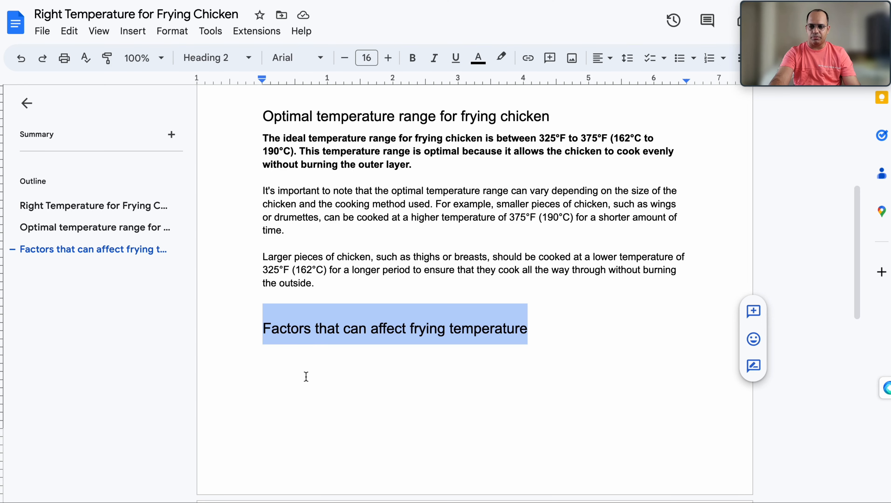
click(296, 361)
key(ctrl+v)
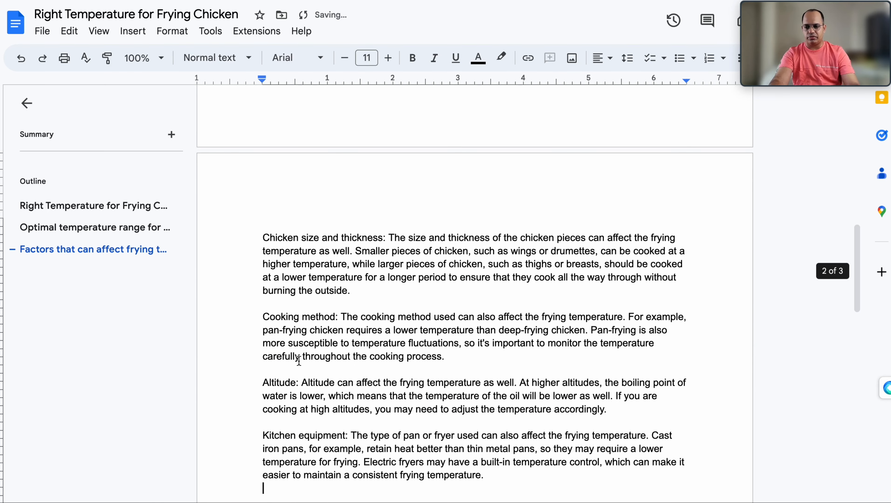
scroll(299, 360, up, 5)
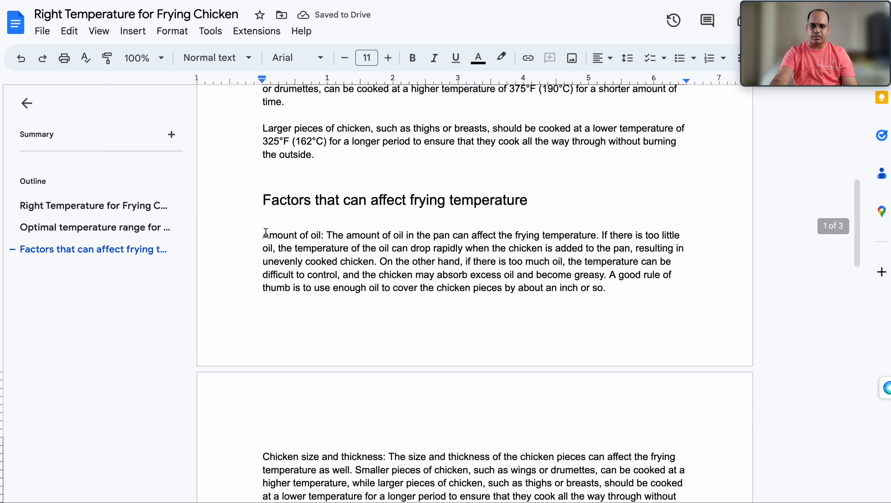
Step: Turn the five factor paragraphs, from "Amount of oil" to "Kitchen equipment", into a numbered list from 1 to 5
drag(266, 234, 321, 234)
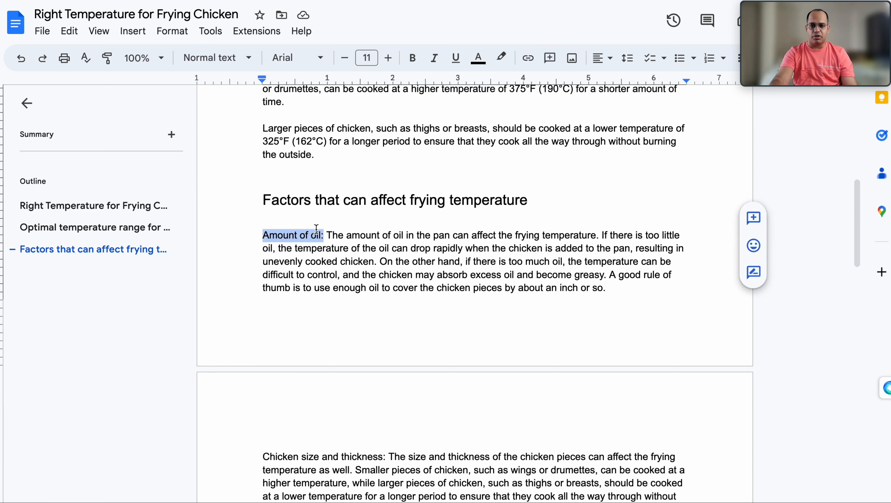
click(264, 235)
text(1.)
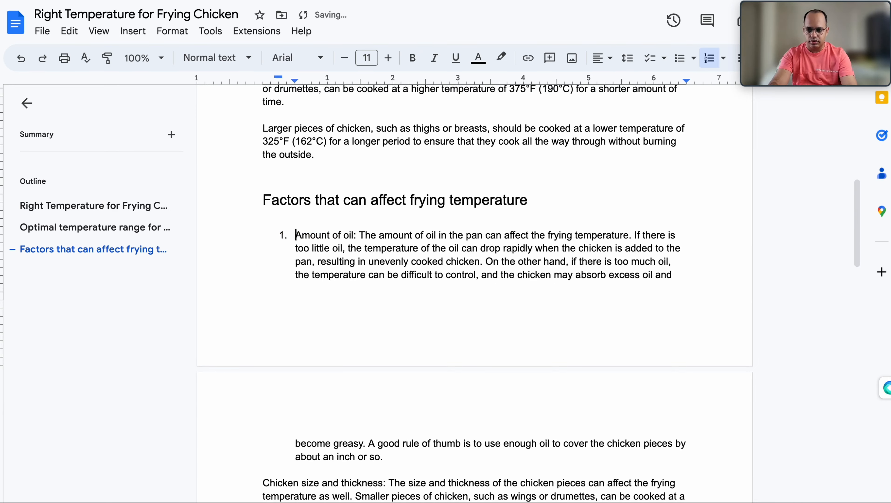
scroll(264, 236, down, 5)
click(263, 273)
text(2.)
click(263, 351)
text(3.)
click(264, 418)
scroll(264, 418, down, 2)
click(263, 397)
text(5.)
scroll(531, 192, up, 5)
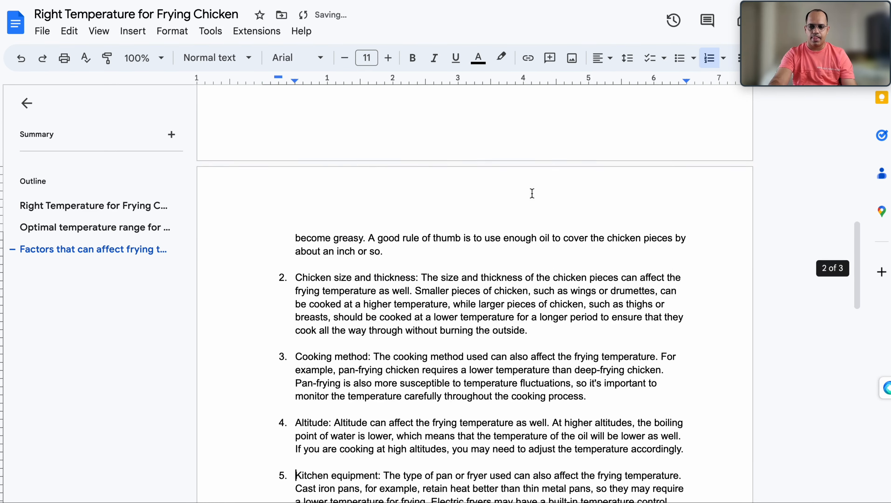
Step: Bold the labels "Amount of oil", "Chicken size and thickness", "Cooking method" and "Kitchen equipment" in the numbered factors list
drag(296, 142, 354, 142)
key(super+b)
drag(296, 388, 416, 388)
key(super+b)
drag(295, 216, 371, 215)
key(super+b)
drag(295, 281, 641, 335)
scroll(647, 370, up, 6)
scroll(646, 370, down, 5)
drag(685, 362, 296, 336)
drag(295, 388, 380, 387)
key(super+b)
scroll(380, 386, up, 6)
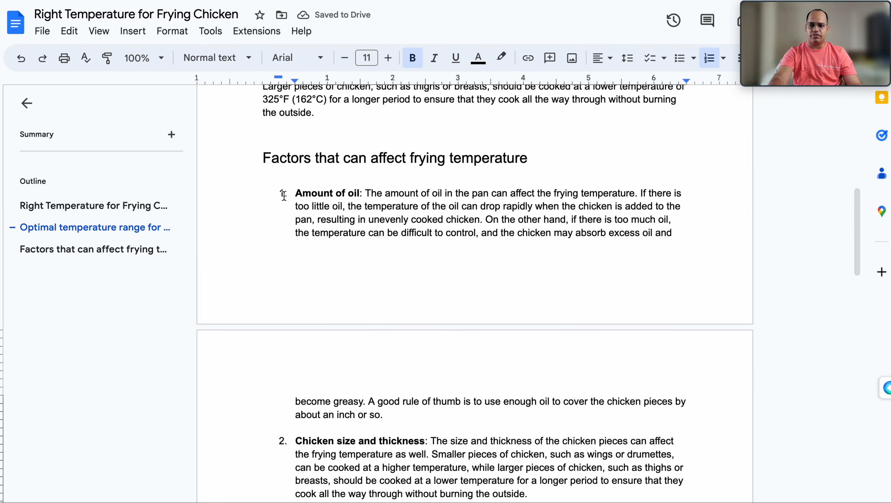
scroll(330, 383, down, 2)
scroll(331, 384, down, 5)
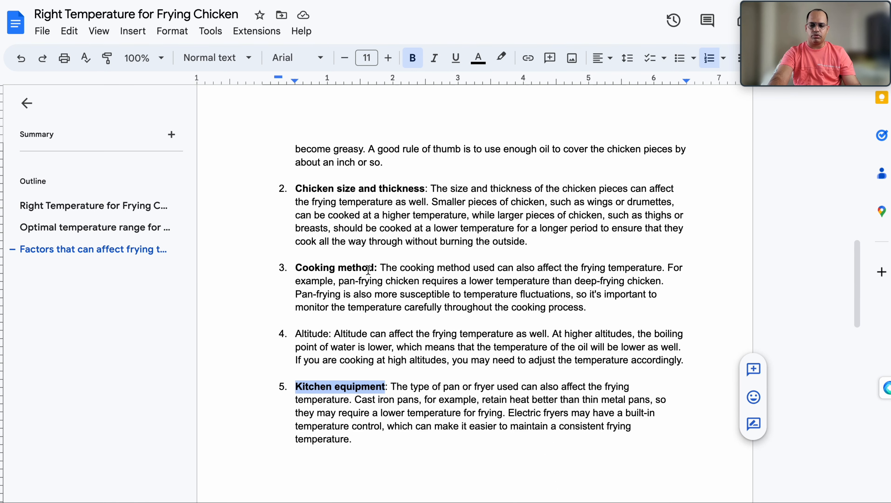
Step: Delete the "Altitude" item from the numbered factors list, including its leftover empty line
drag(685, 361, 295, 330)
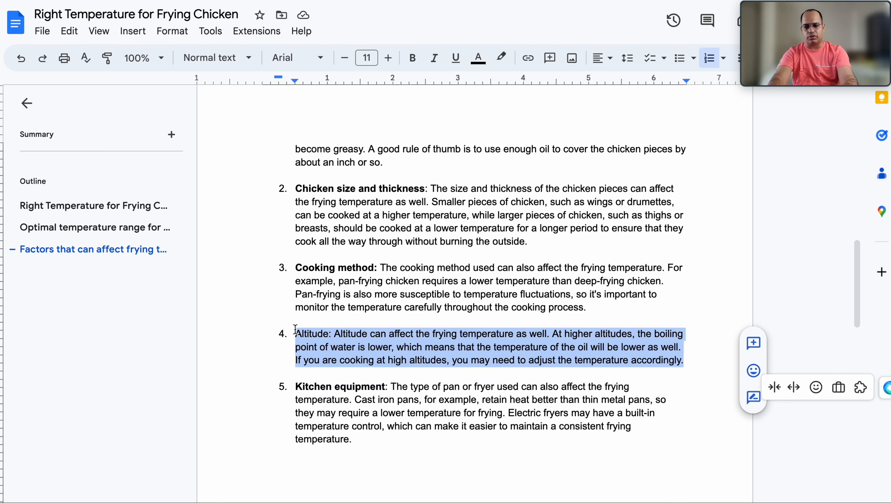
key(BackSpace)
key(BackSpace)
key(BackSpace)
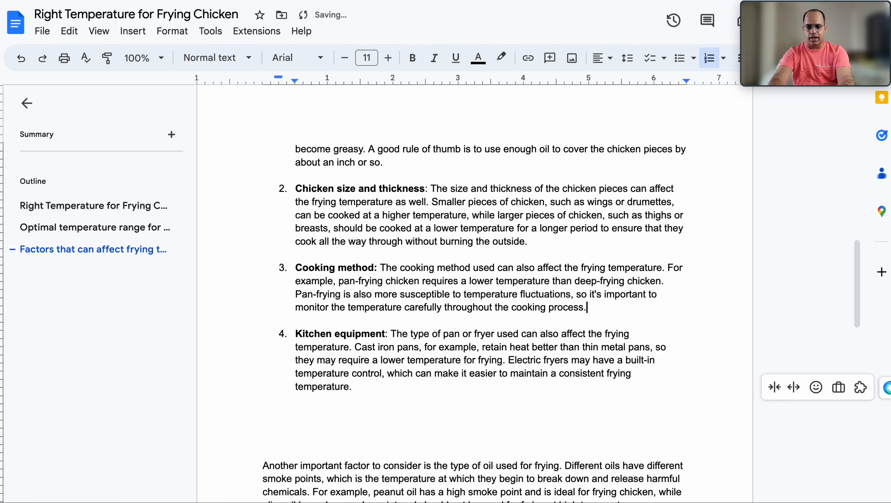
Step: Add "There are various factors that can affect the temperature of frying chicken. Some of the key factors are mentioned below:" under the factors heading
scroll(276, 270, up, 8)
double_click(543, 189)
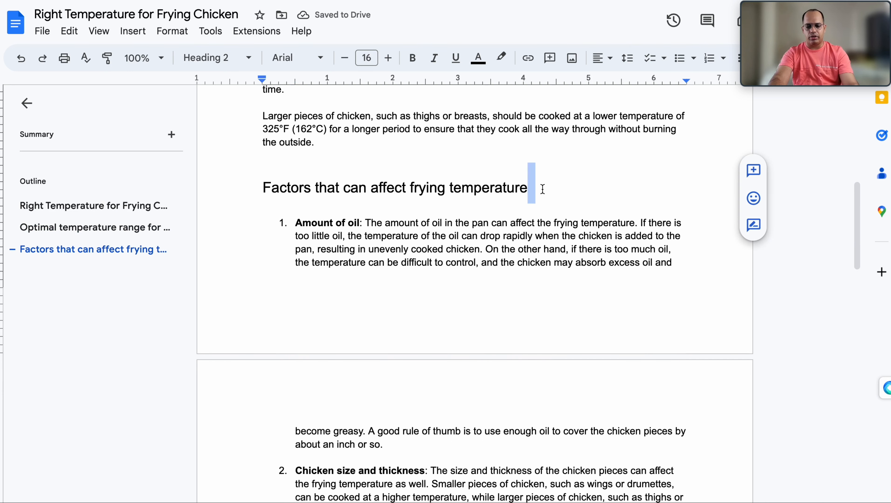
key(Return)
text(There are various factors that)
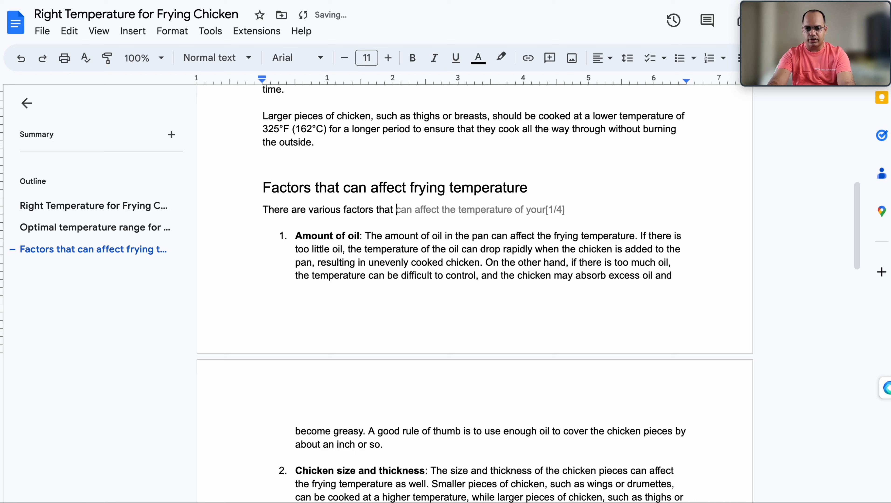
key(Tab)
key(BackSpace)
key(BackSpace)
key(BackSpace)
key(BackSpace)
text(frying chi)
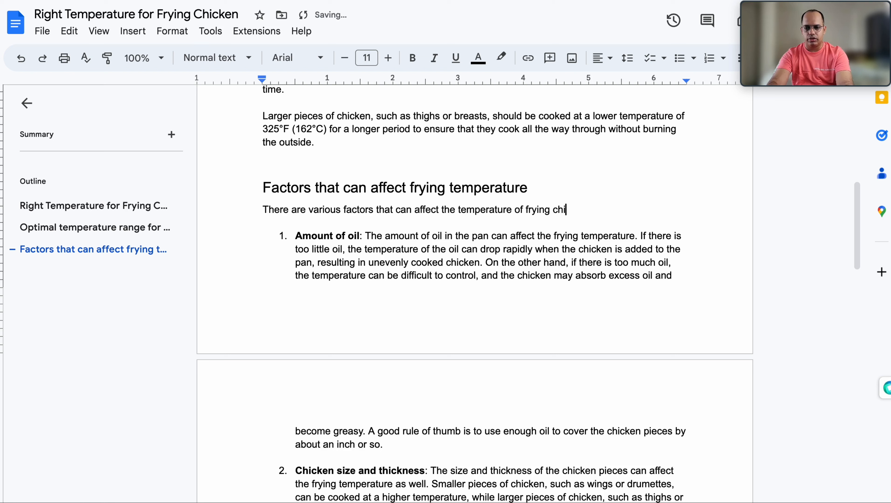
text(cken. Some of the key f)
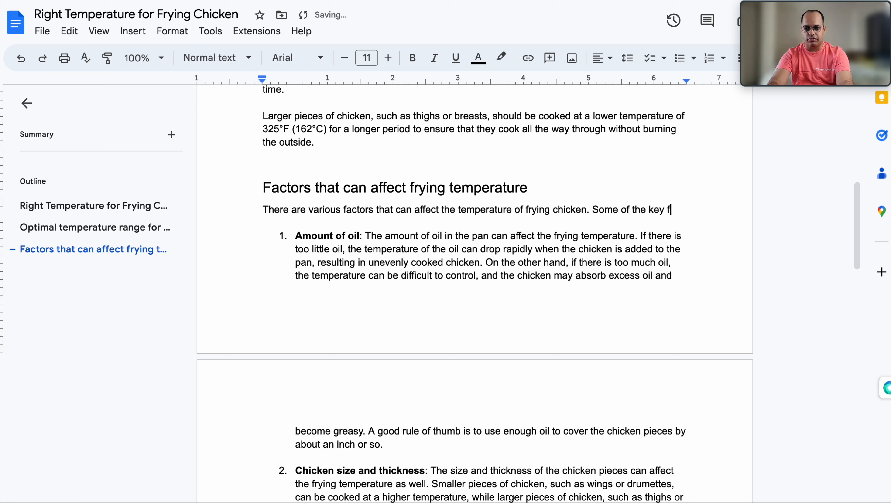
text(actors are mentioned below:)
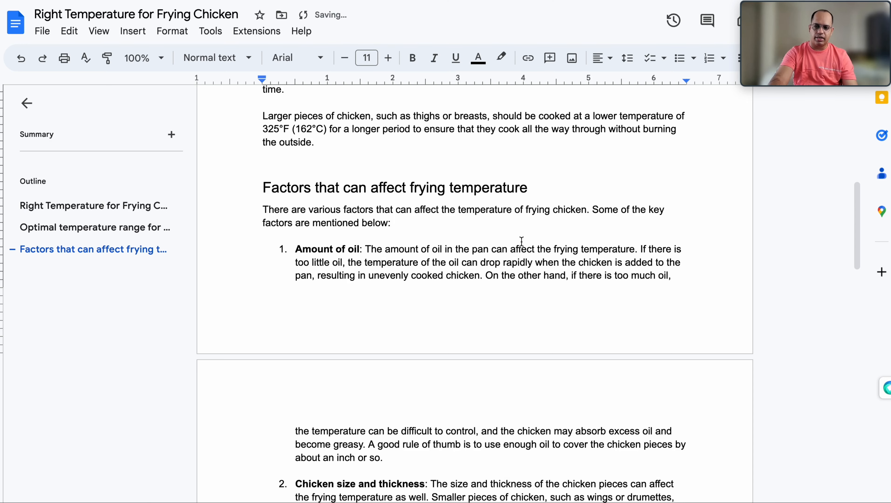
Step: Write the line "Methods for Measuring Frying Temperature" between the "Type of Oil" item and the "Common Mistakes" section, and select it
scroll(522, 241, down, 15)
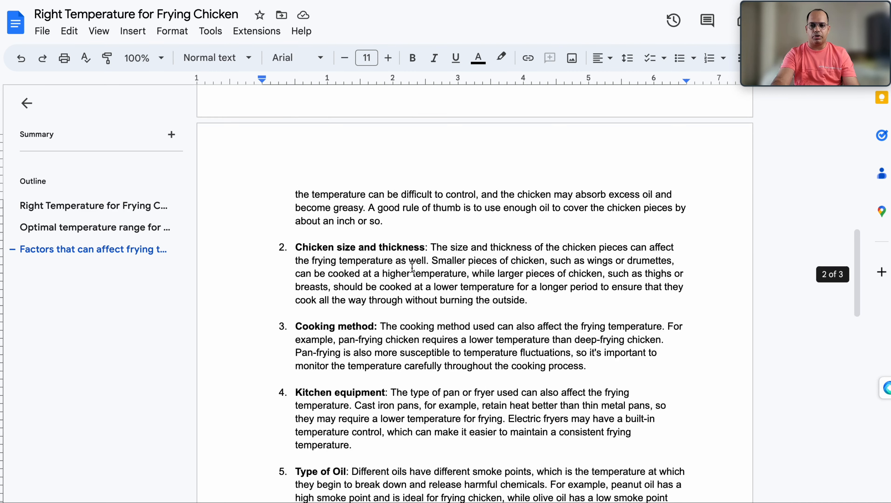
scroll(412, 266, down, 6)
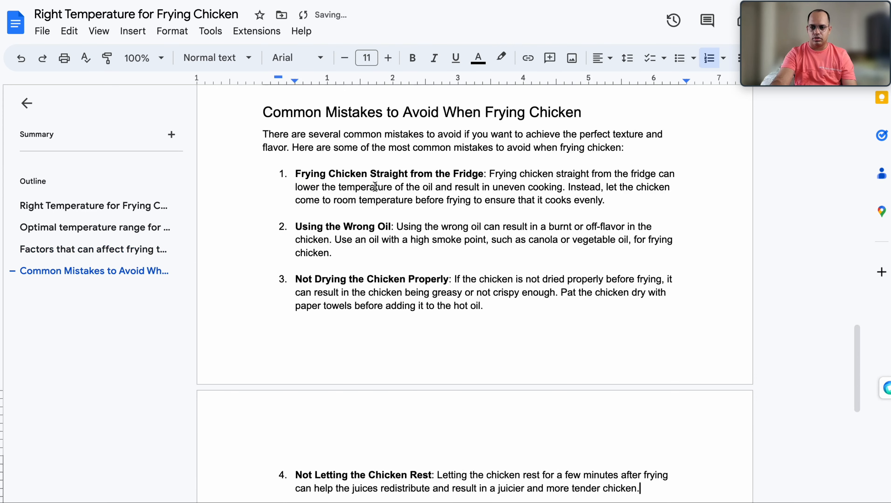
scroll(428, 243, down, 8)
click(429, 244)
scroll(497, 289, down, 3)
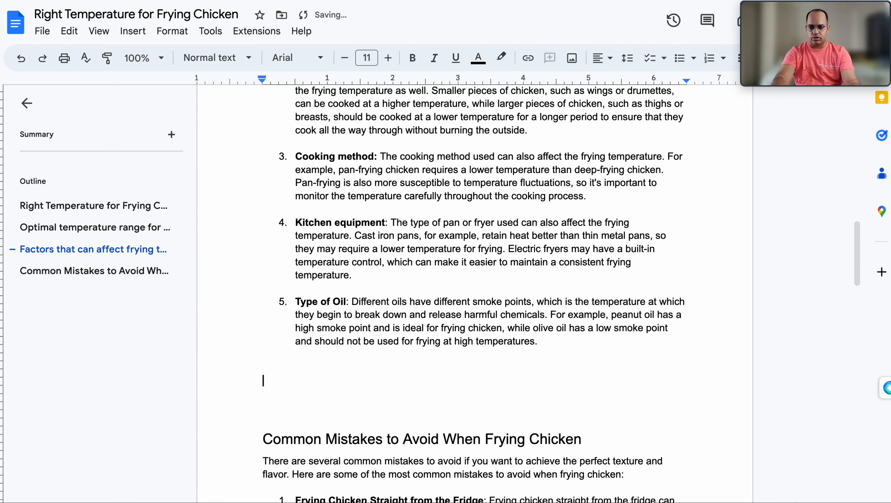
text(Methods for Measuring Frying Temperature)
key(super+shift+Left)
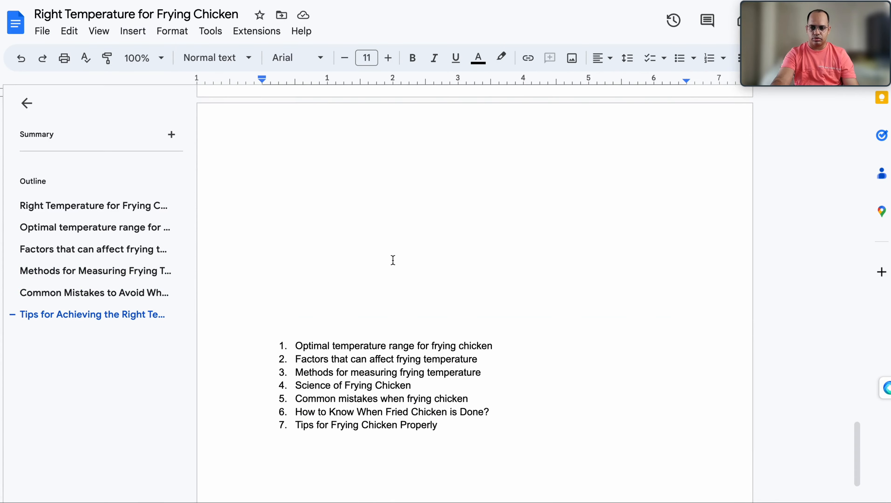
Step: Review the whole article from the title and introduction through the factors, doneness, common mistakes and tips sections
drag(541, 228, 271, 222)
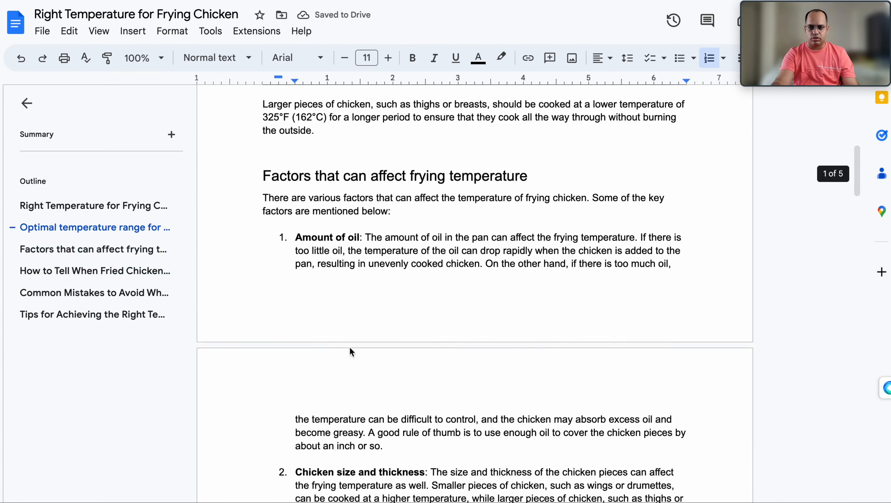
scroll(390, 350, down, 15)
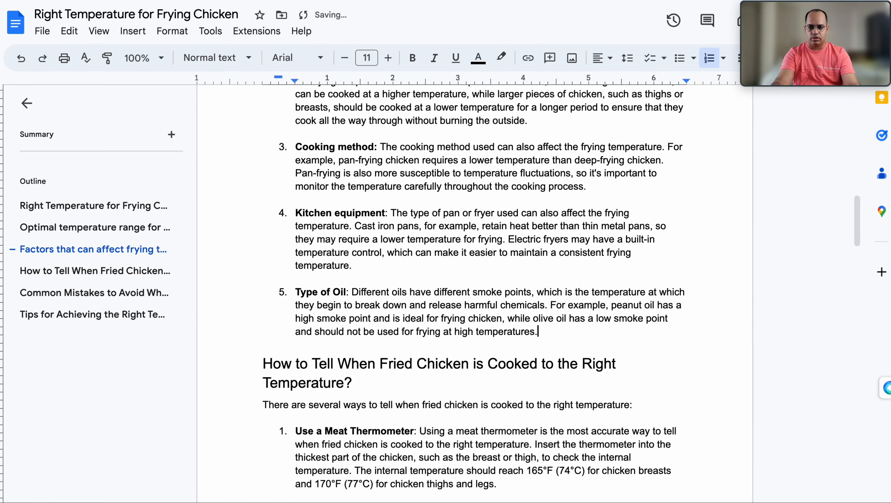
scroll(390, 350, down, 10)
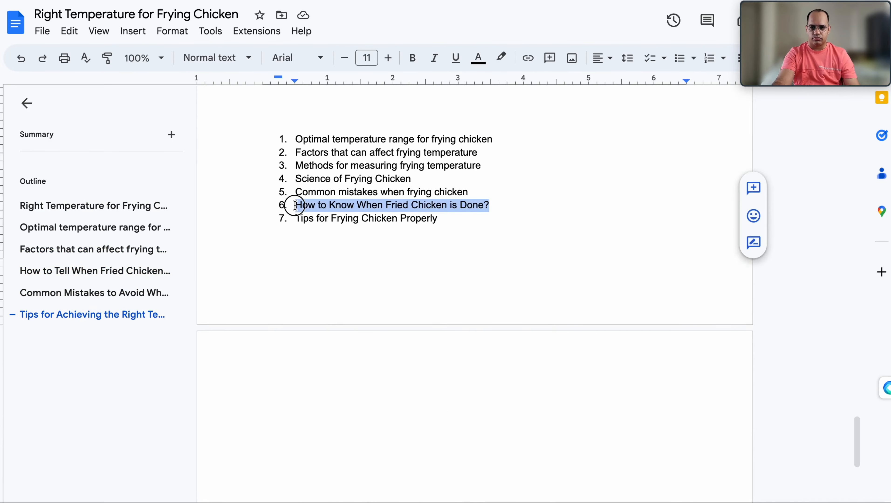
scroll(416, 248, up, 20)
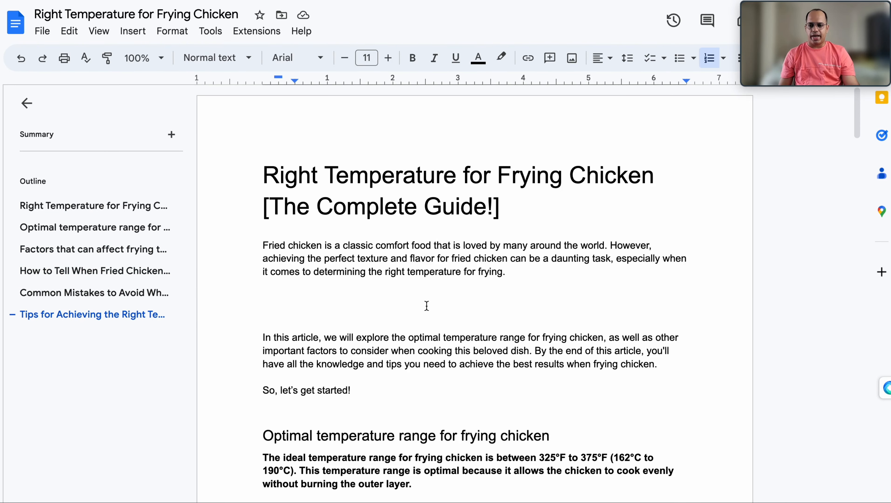
scroll(426, 306, down, 6)
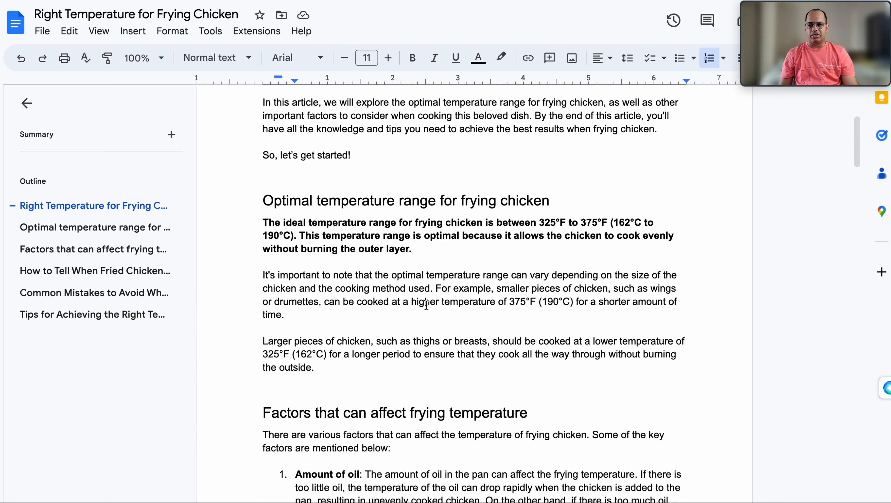
scroll(426, 306, down, 2)
scroll(403, 290, up, 20)
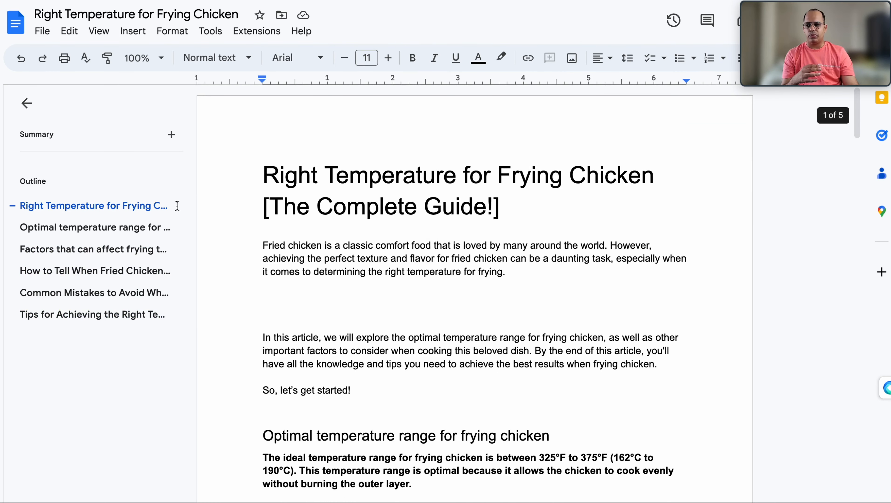
scroll(335, 249, down, 5)
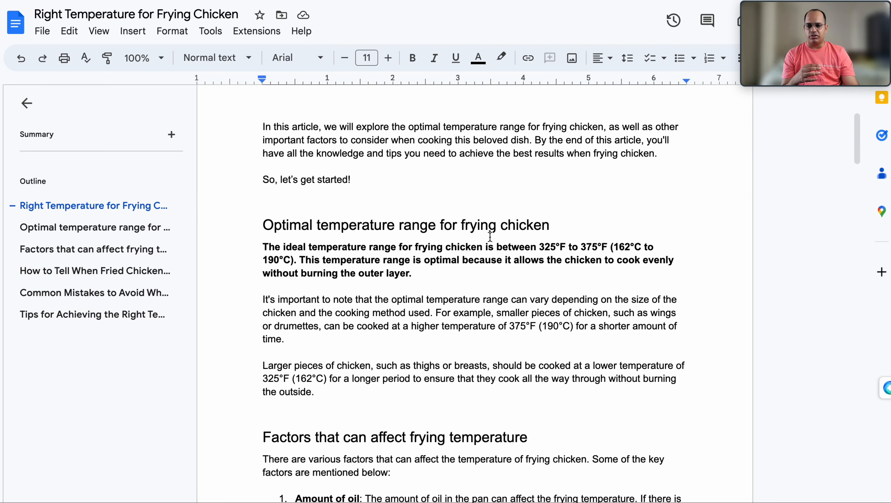
scroll(501, 258, down, 6)
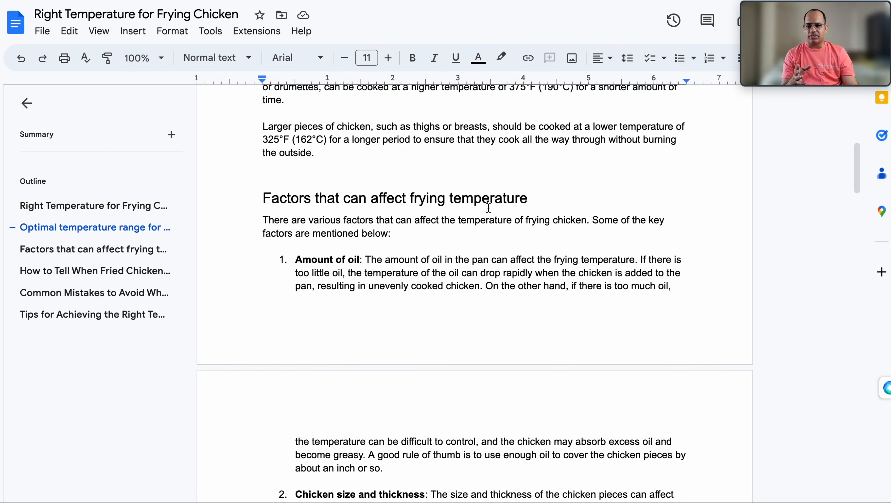
scroll(308, 212, down, 10)
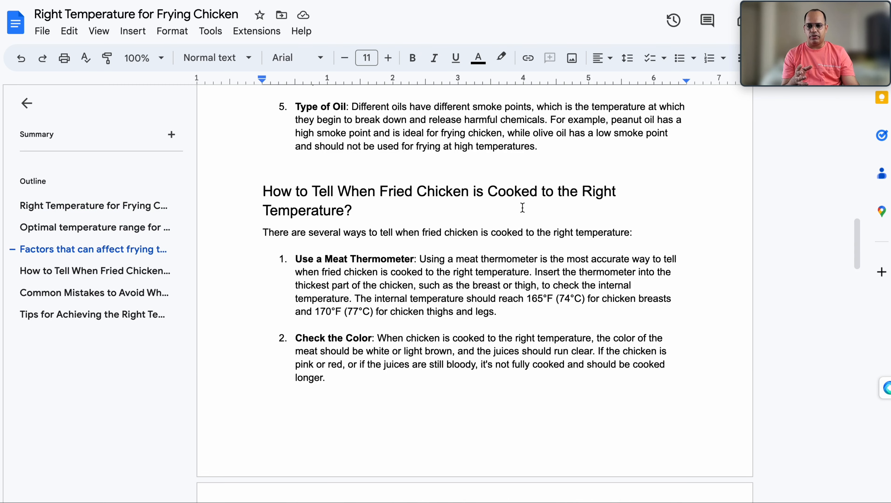
scroll(432, 213, down, 5)
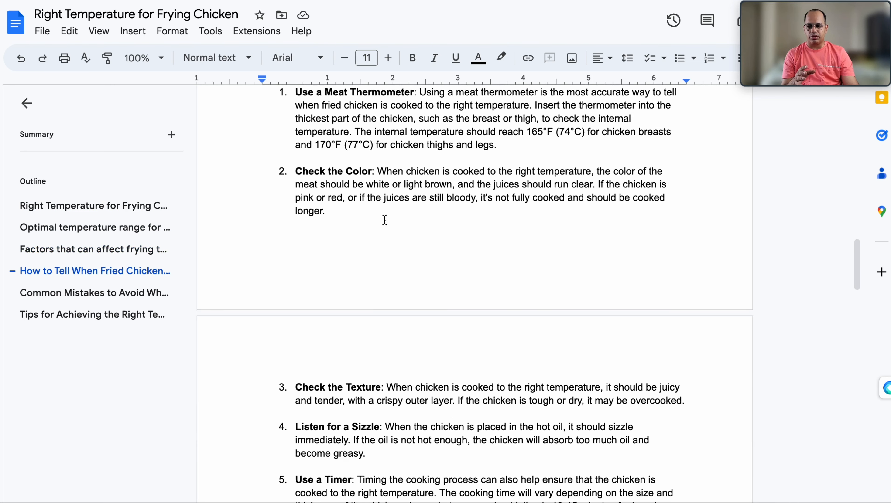
scroll(412, 327, down, 9)
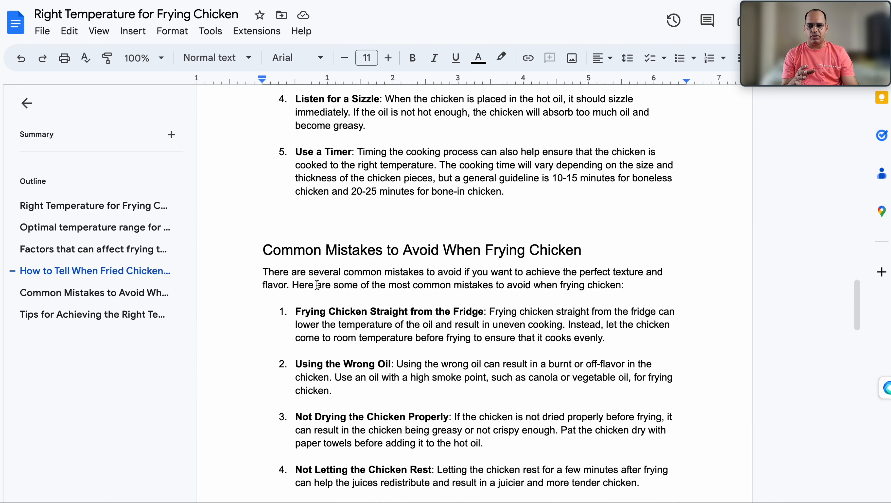
scroll(315, 296, down, 6)
scroll(491, 311, down, 11)
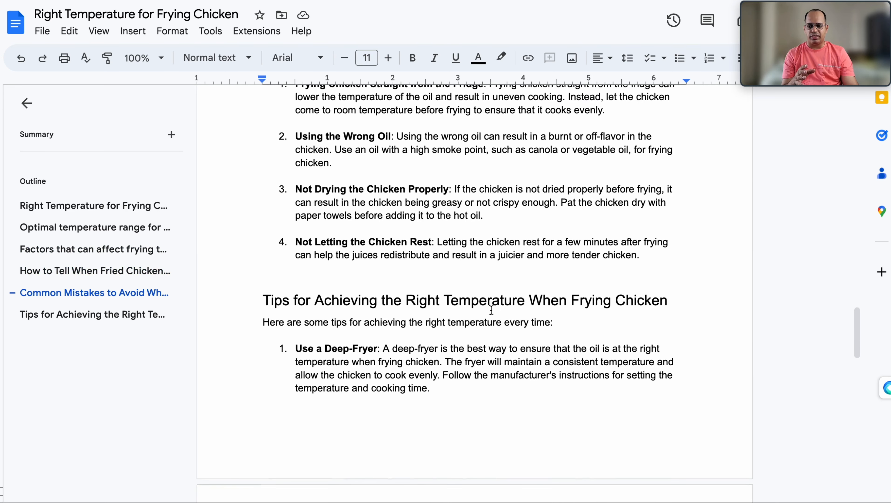
scroll(402, 285, down, 3)
scroll(401, 285, up, 7)
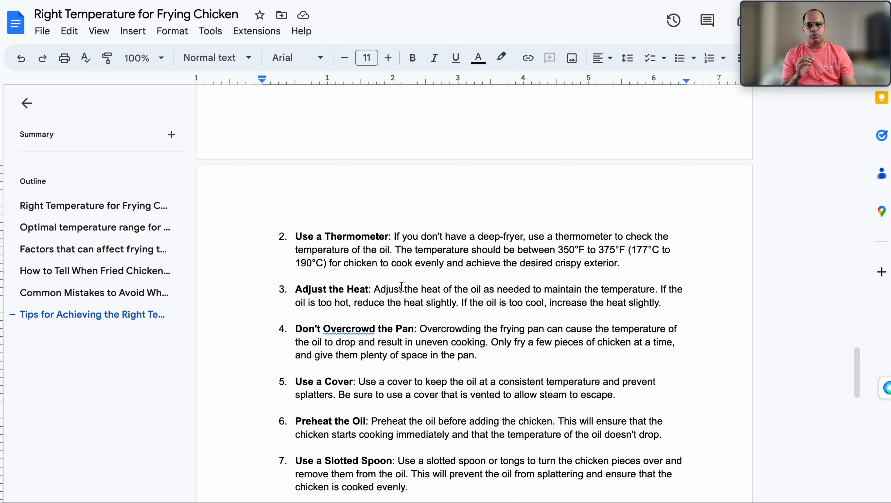
scroll(395, 286, up, 20)
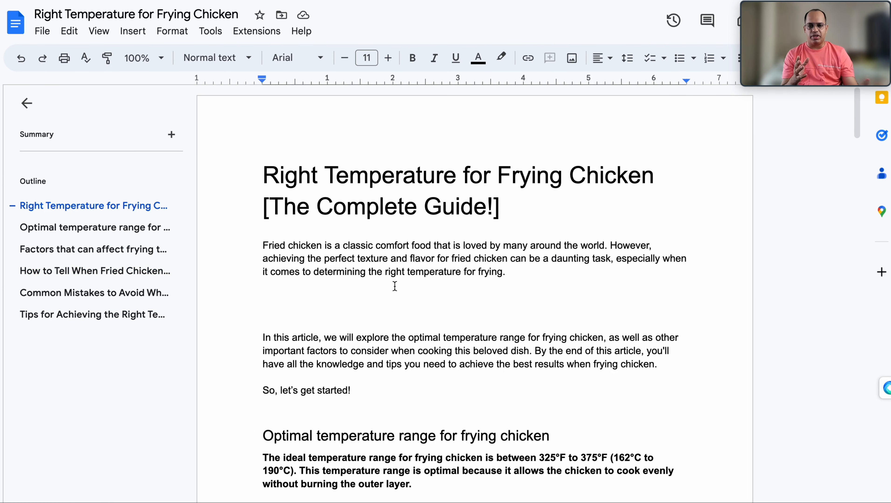
Step: In ChatGPT, replace the unsent message with a request for a short answer snippet on the right temperature for frying chicken, based on all the above information
click(312, 302)
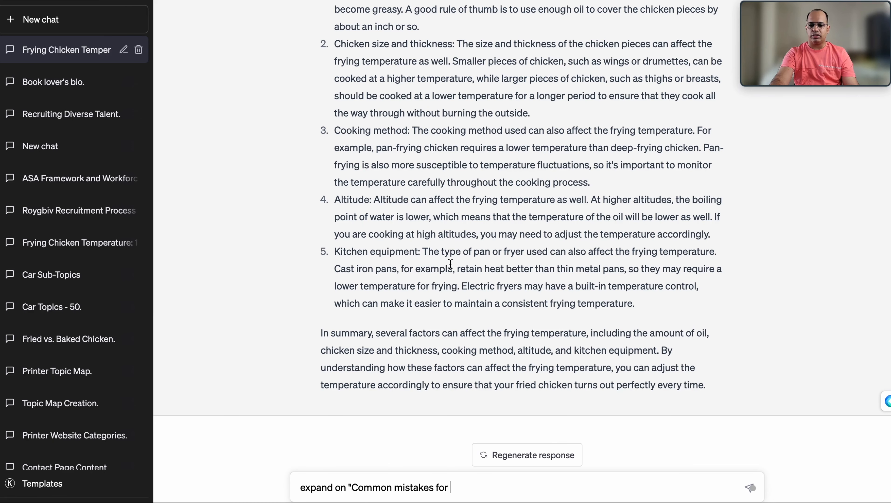
key(ctrl+a)
key(BackSpace)
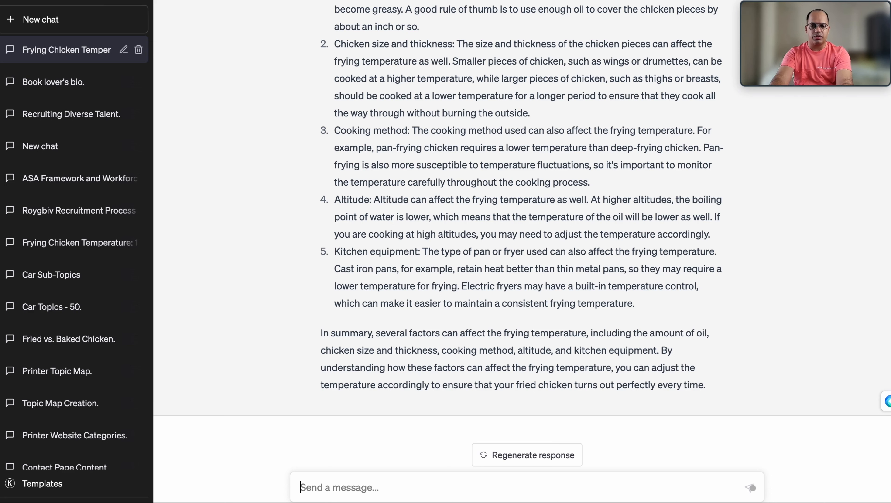
text(based on all the above information, create a short answer snippet on what is the right temperature for frying chicken.)
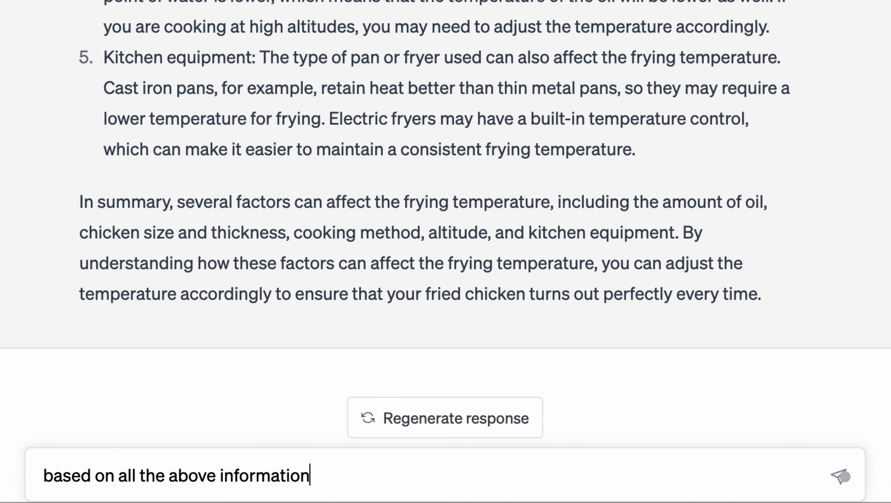
Step: Add the instruction "Make sure that the answer is shorter than 300 characters in length." to the prompt and send it
text( Make sure that the answer is no longer than 300)
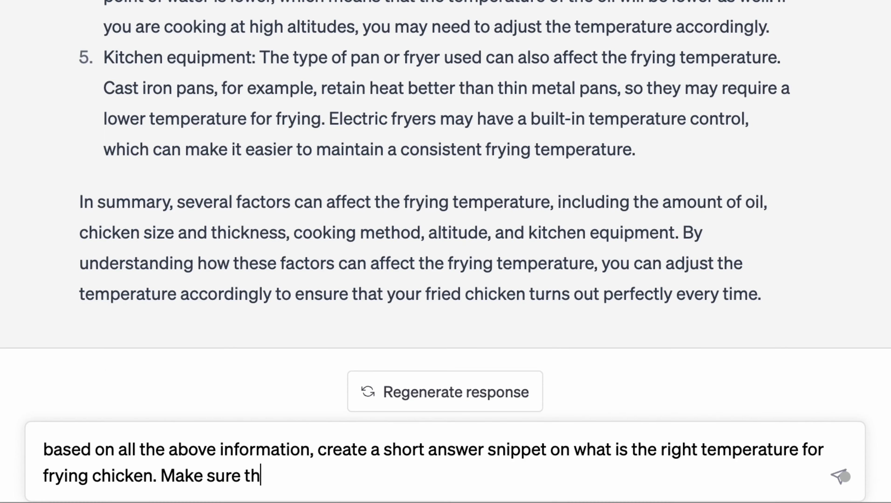
key(shift+alt+Left)
key(shift+alt+Left)
key(shift+alt+Left)
key(shift+alt+Left)
text(shorter than 300 characters in)
text( length.)
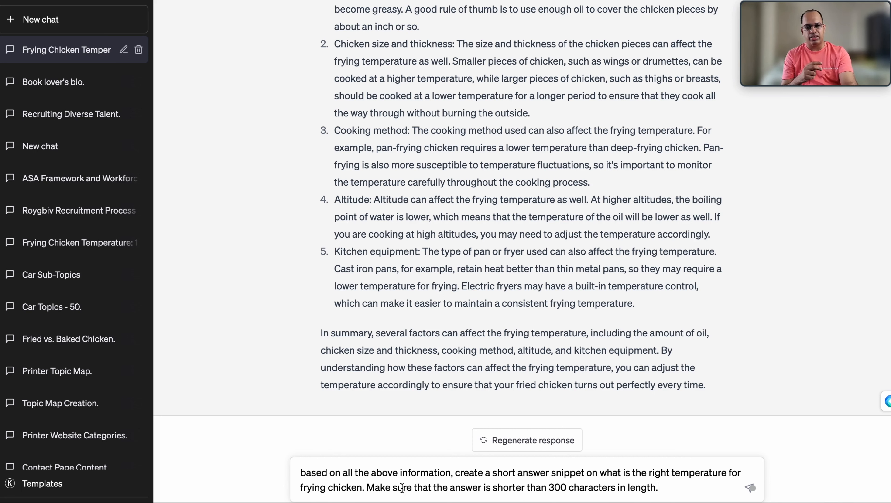
key(Return)
Step: Copy ChatGPT's short answer into the Google Docs article between the two introduction paragraphs, formatted bold with the extra empty line below it removed
mouse_move(320, 351)
mouse_down()
mouse_move(533, 374)
mouse_move(484, 385)
mouse_move(312, 348)
mouse_move(663, 389)
mouse_up()
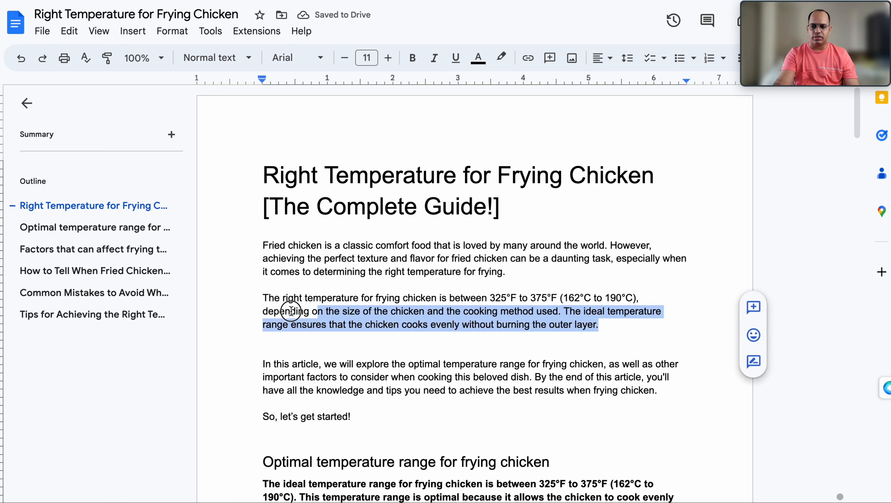
drag(295, 309, 263, 298)
key(ctrl+b)
click(312, 365)
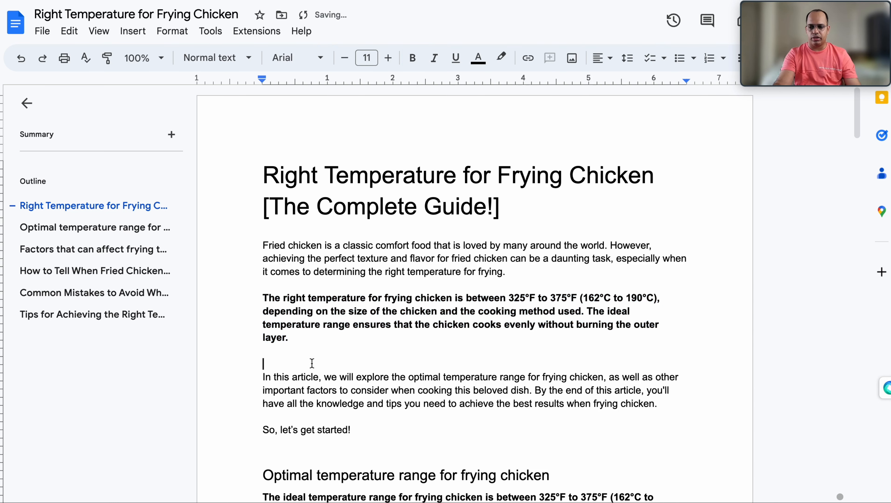
key(BackSpace)
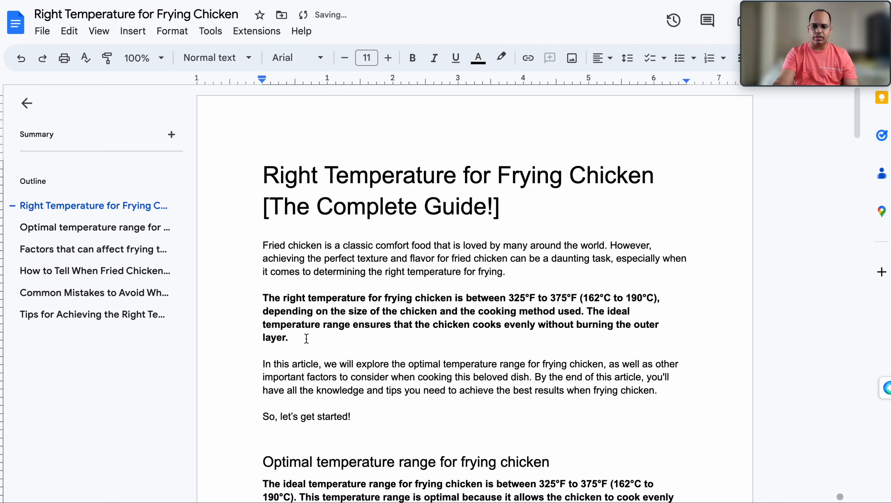
Step: Select the article from its title through the last frying tip and check the word count of the selection
scroll(308, 340, down, 1)
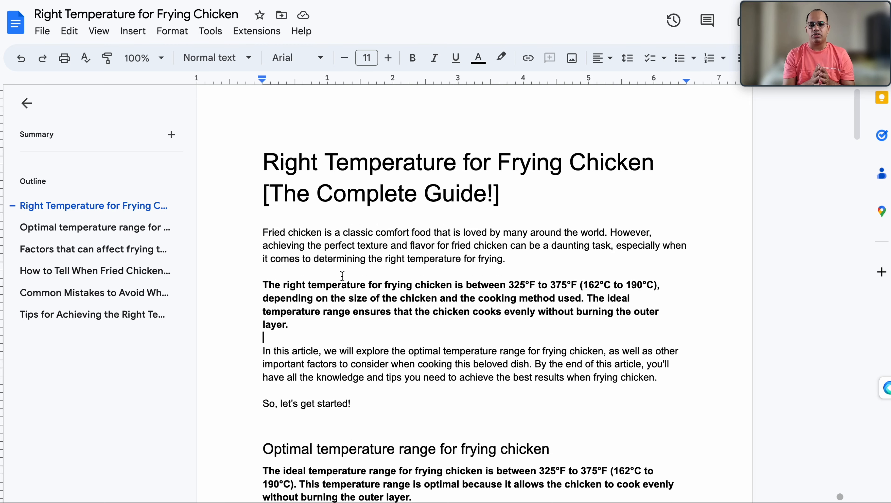
scroll(339, 330, down, 20)
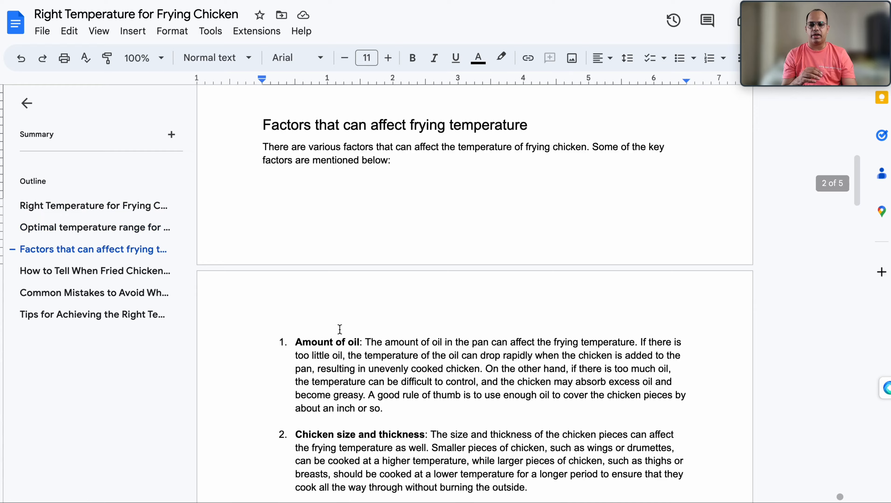
drag(263, 176, 351, 367)
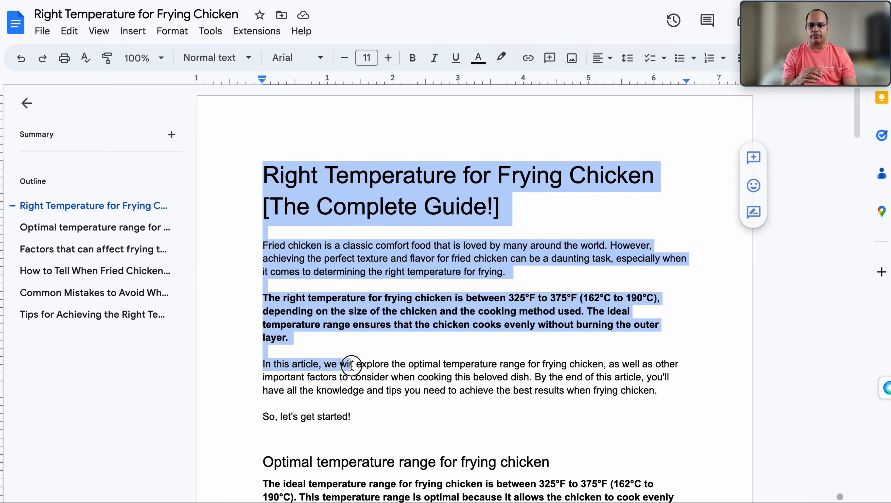
scroll(352, 367, down, 20)
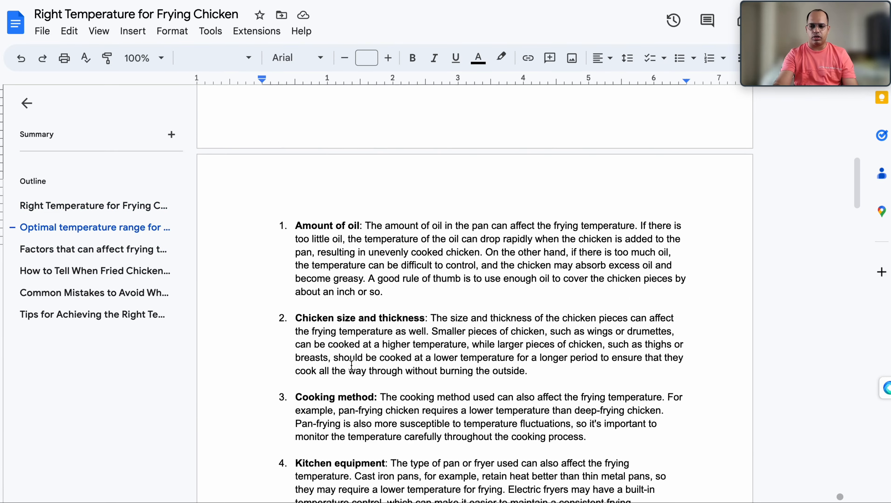
scroll(351, 366, down, 20)
scroll(352, 370, up, 15)
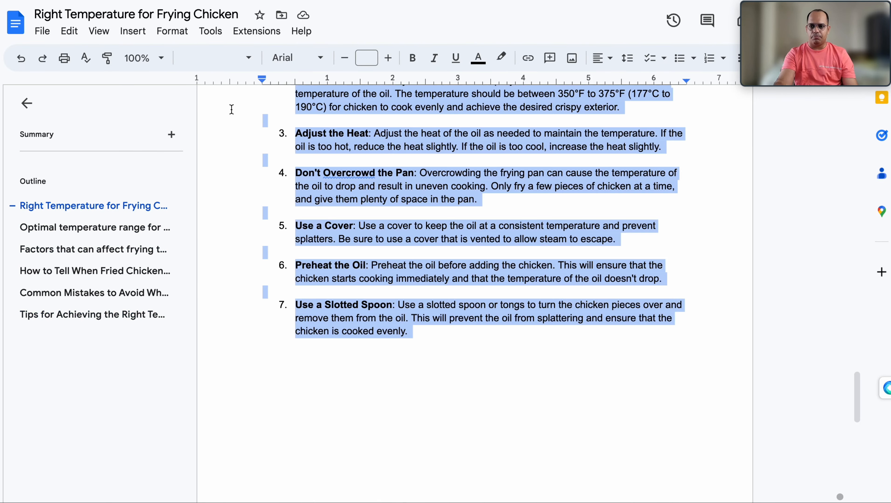
click(211, 31)
click(238, 80)
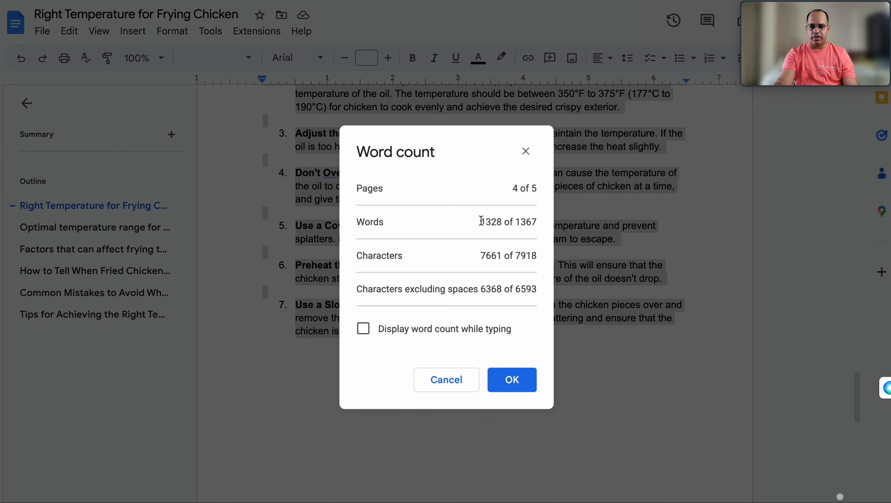
drag(479, 222, 503, 224)
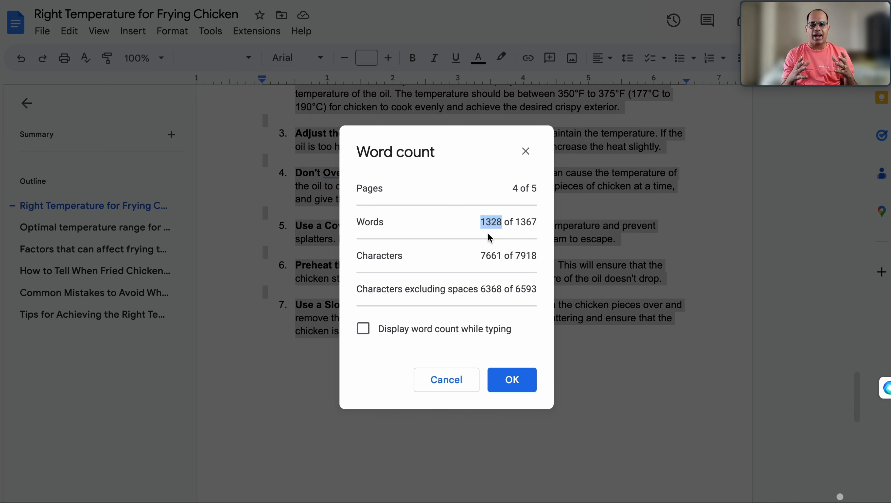
click(421, 372)
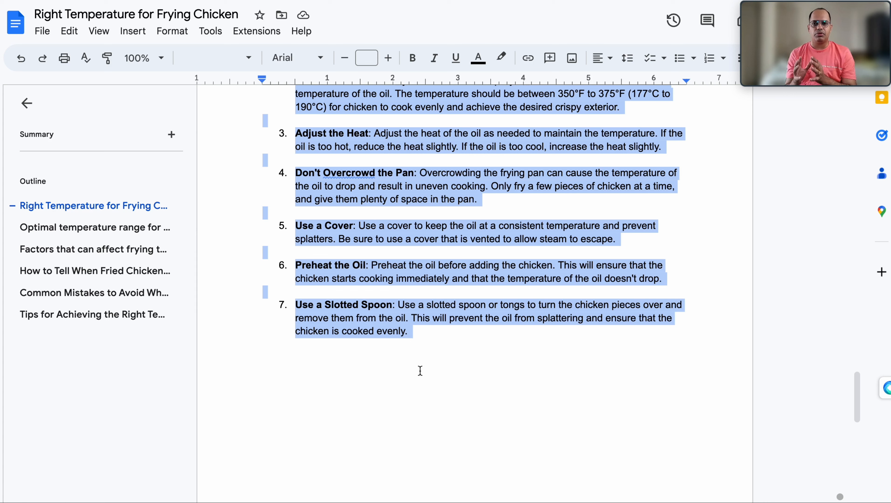
scroll(421, 371, up, 10)
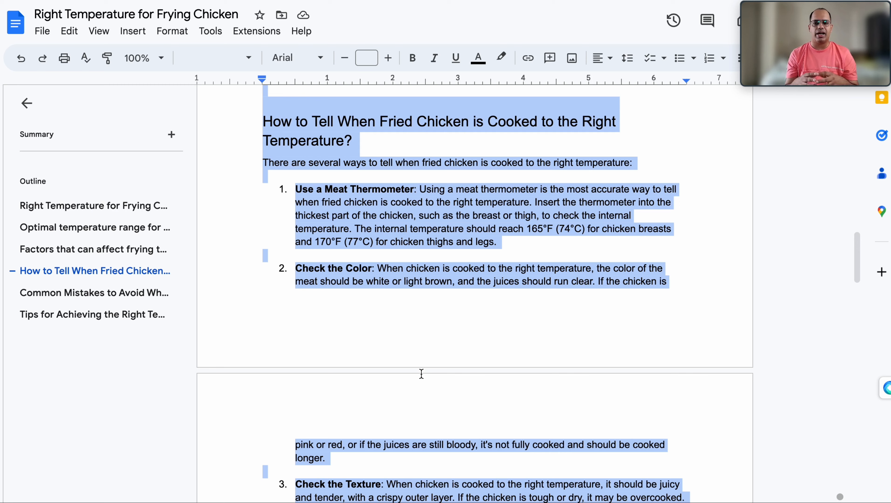
scroll(422, 374, up, 8)
scroll(421, 370, up, 6)
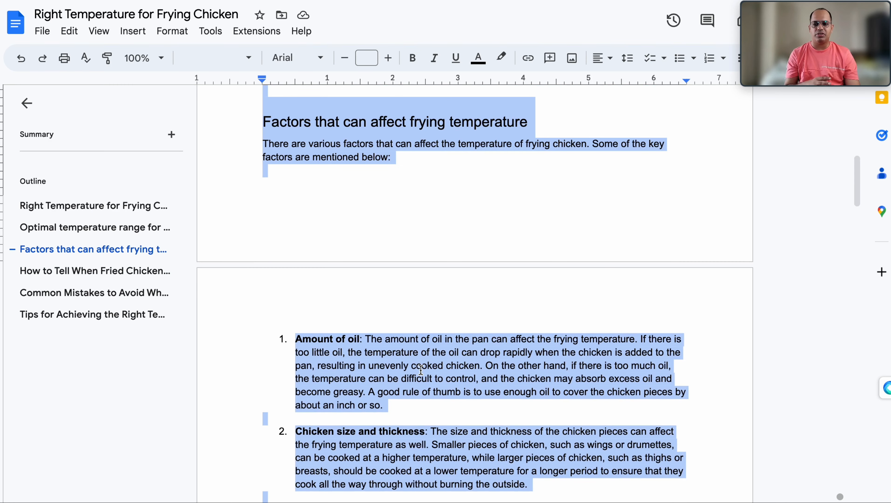
scroll(420, 370, up, 10)
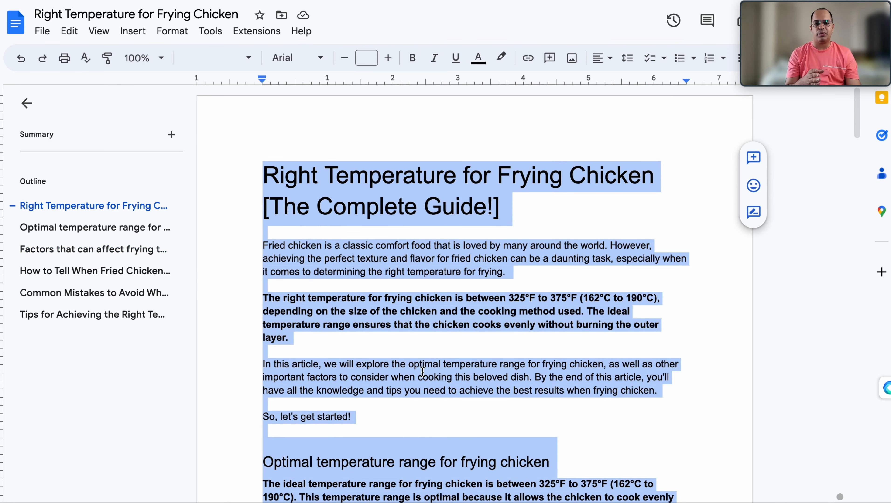